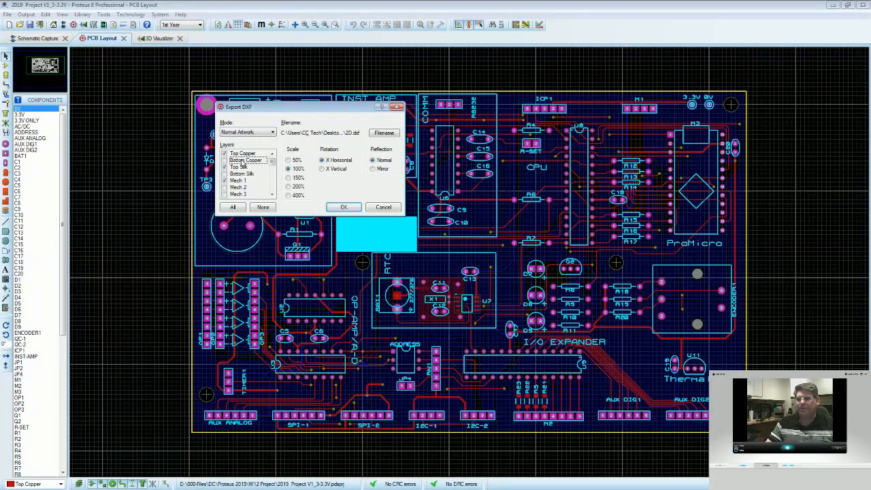
# Set the lower part of the DXF export layer list so the resist and paste layers are off and Board Edge is on
pyautogui.scroll(-4, 236, 184)
pyautogui.scroll(-3, 238, 180)
pyautogui.click(242, 187)
pyautogui.click(242, 195)
pyautogui.scroll(-1, 264, 179)
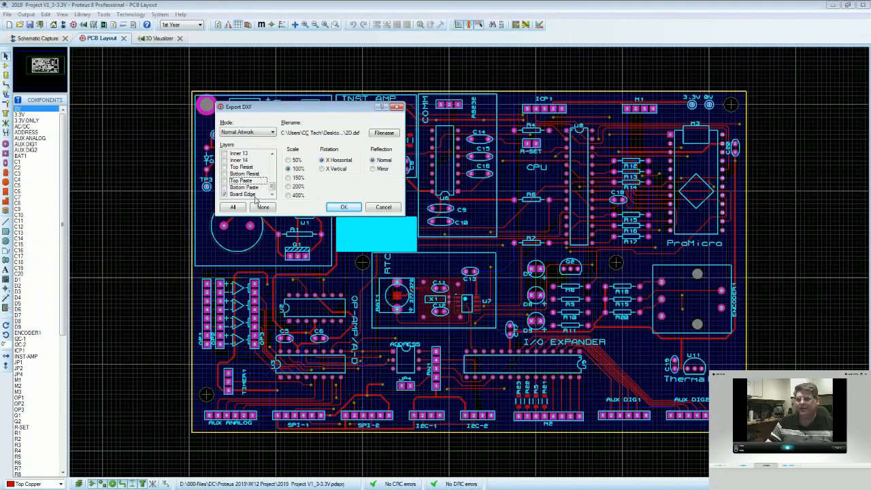
# Export the board layout as the DXF file 2D in the Proteus LAB folder on the Desktop
pyautogui.click(382, 133)
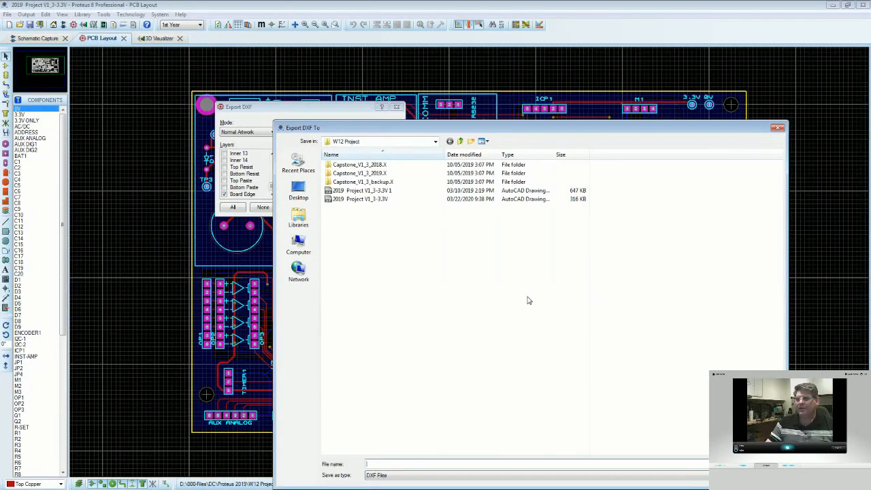
pyautogui.click(298, 190)
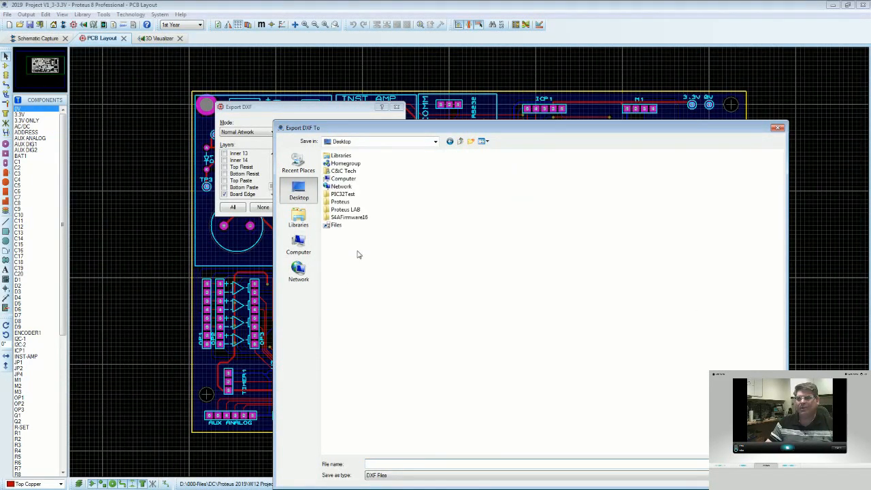
pyautogui.click(351, 211)
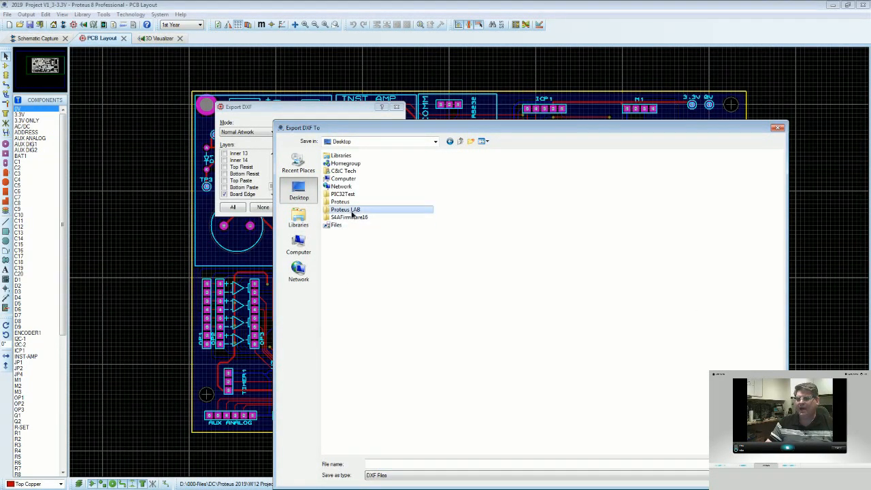
pyautogui.doubleClick(352, 213)
pyautogui.write('20')
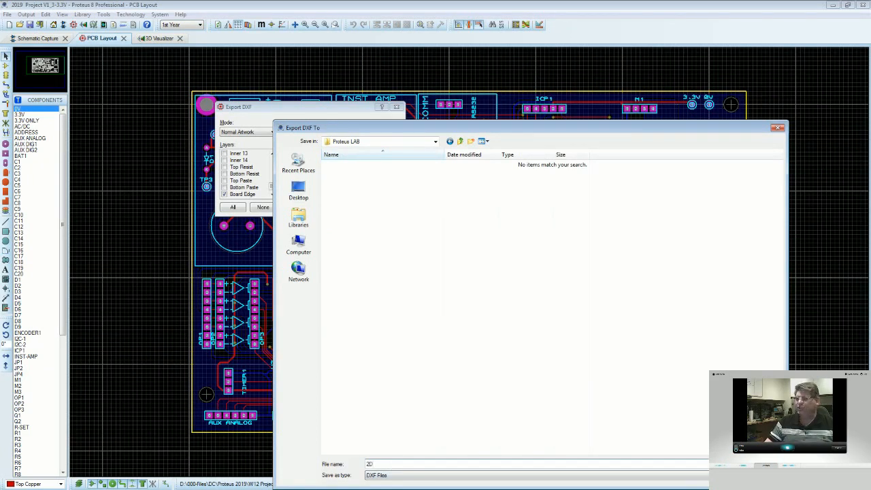
pyautogui.press('Return')
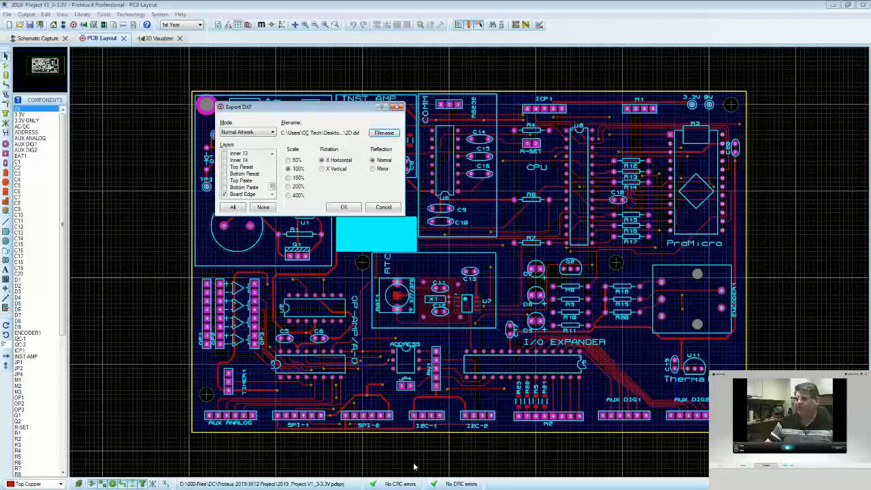
pyautogui.click(344, 208)
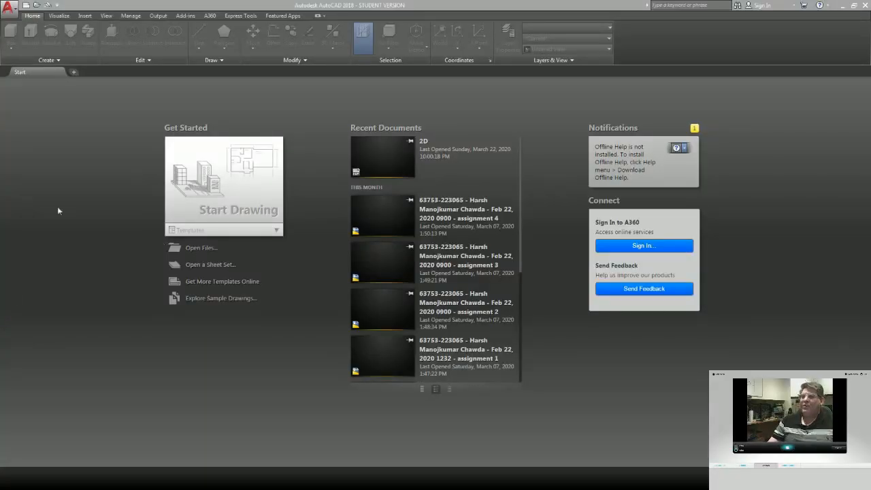
# In AutoCAD, open the drawing 2D from the Proteus LAB folder with the file type set to DXF (*.dxf)
pyautogui.click(12, 9)
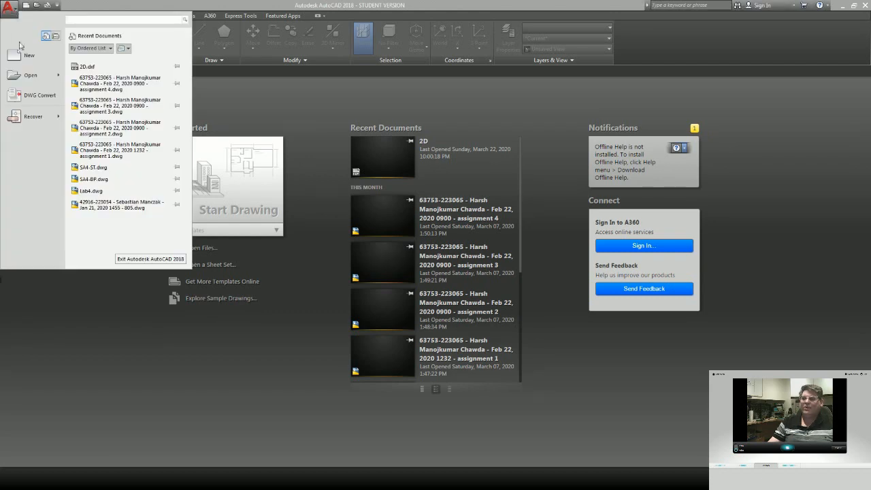
pyautogui.moveTo(20, 81)
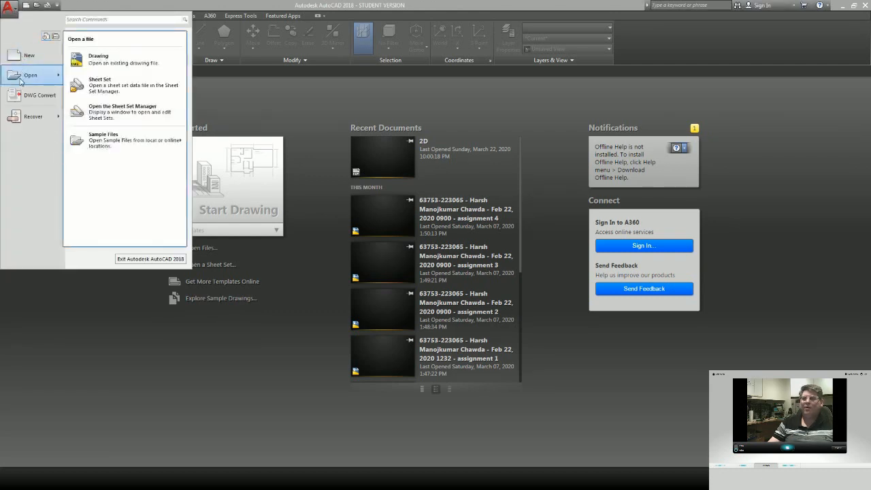
pyautogui.click(100, 60)
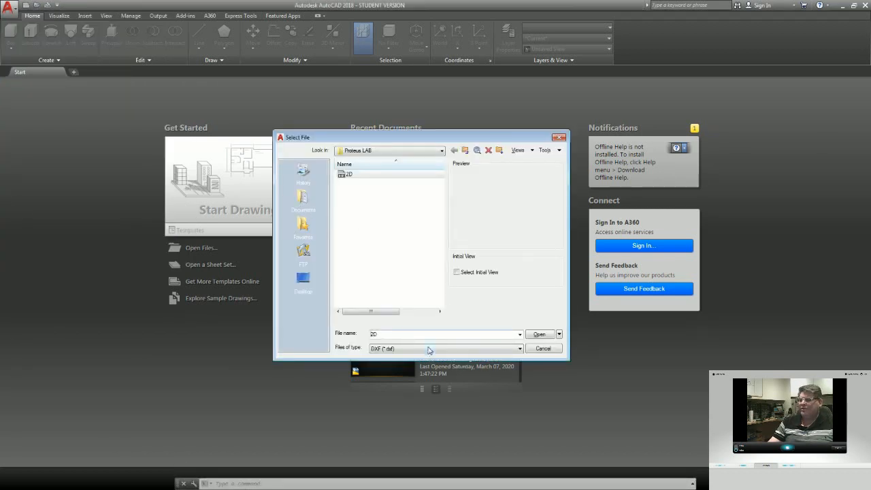
pyautogui.click(428, 348)
pyautogui.click(425, 368)
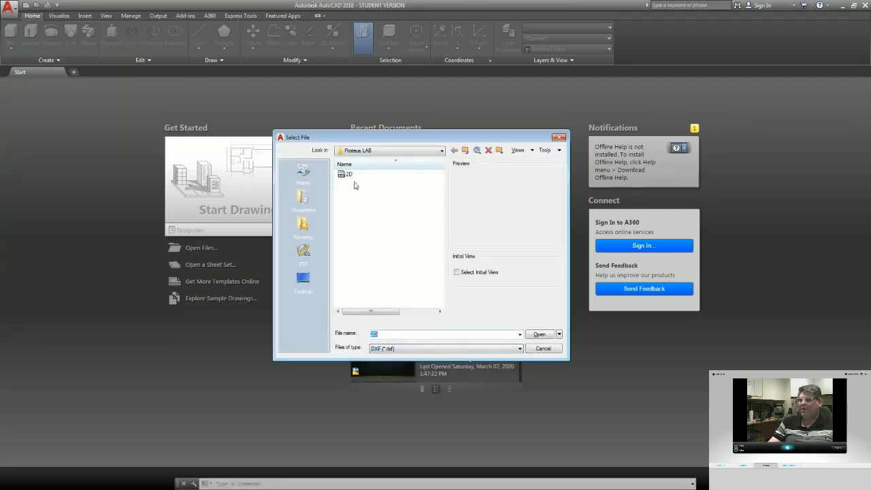
pyautogui.click(378, 153)
pyautogui.click(380, 153)
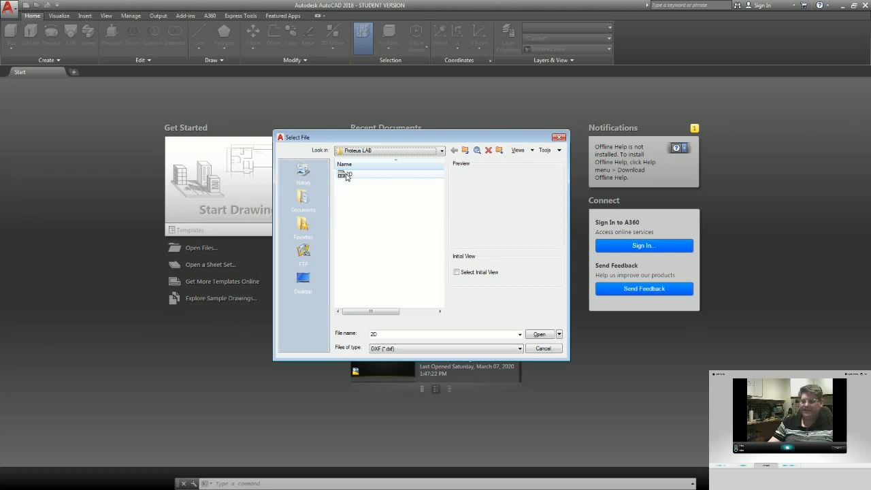
pyautogui.click(346, 175)
pyautogui.click(539, 334)
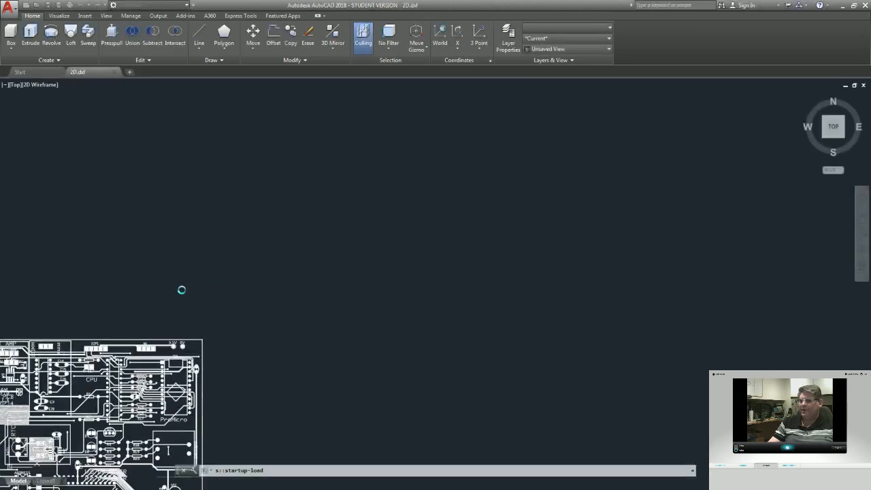
# Delete the copper traces joining R2, C4, D6 and JP2, the D5 to R2 trace, and the traces from AC/DC to TP1 and TP2
pyautogui.moveTo(163, 298)
pyautogui.mouseDown(button='middle')
pyautogui.moveTo(382, 155)
pyautogui.moveTo(414, 144)
pyautogui.mouseUp(button='middle')
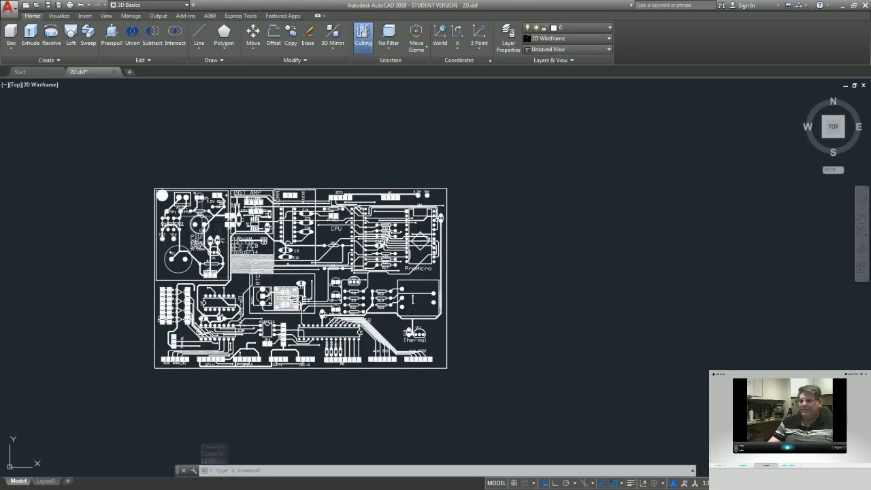
pyautogui.scroll(4, 201, 217)
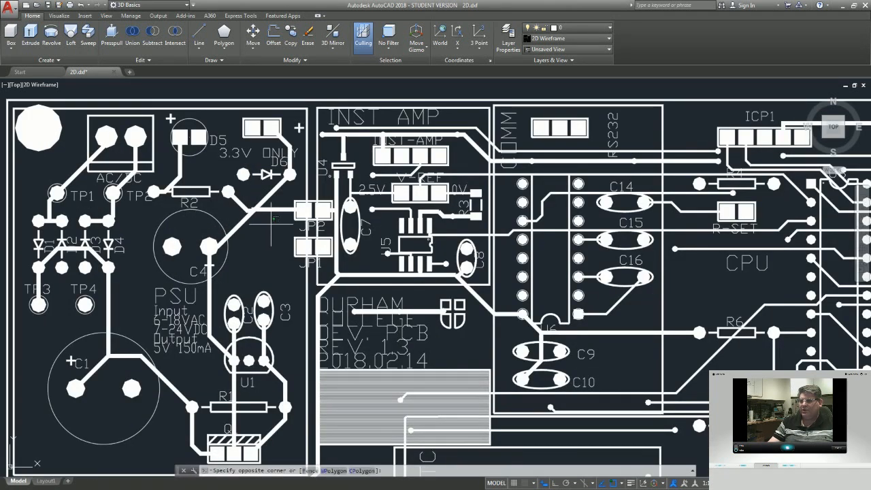
pyautogui.click(271, 222)
pyautogui.click(245, 198)
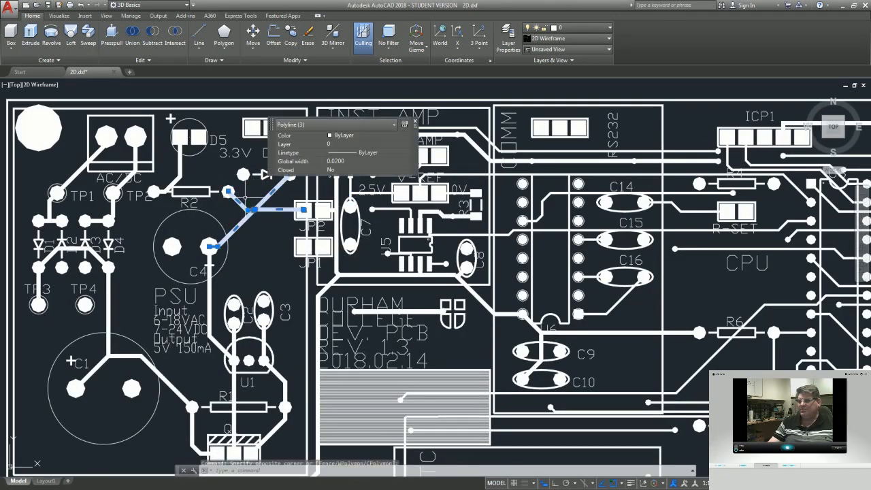
pyautogui.press('Delete')
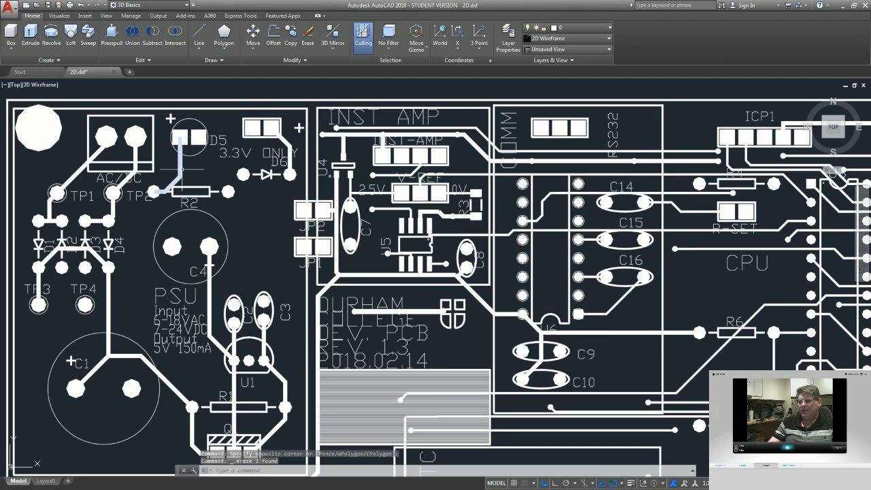
pyautogui.click(183, 165)
pyautogui.press('Delete')
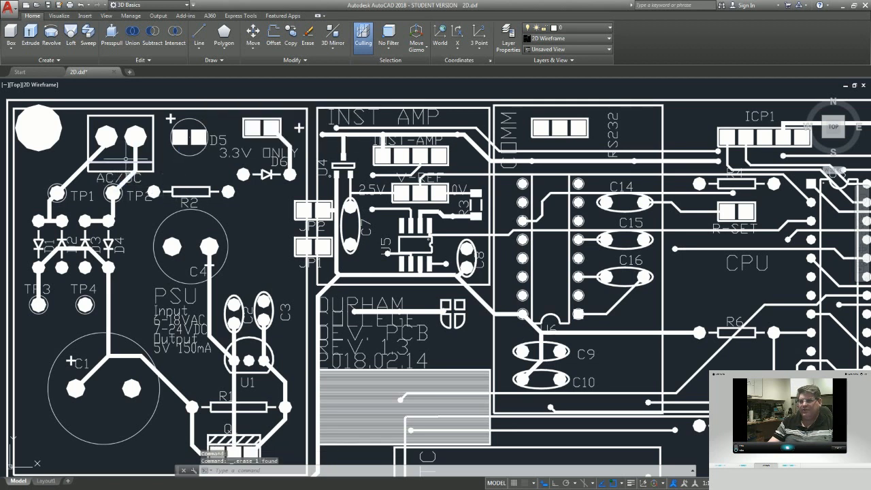
pyautogui.click(121, 166)
pyautogui.press('Delete')
pyautogui.click(78, 170)
pyautogui.press('Delete')
# Delete the traces running from D4 to C1, between the lower ends of the diodes, from C1 to R1, and at TP3
pyautogui.click(109, 289)
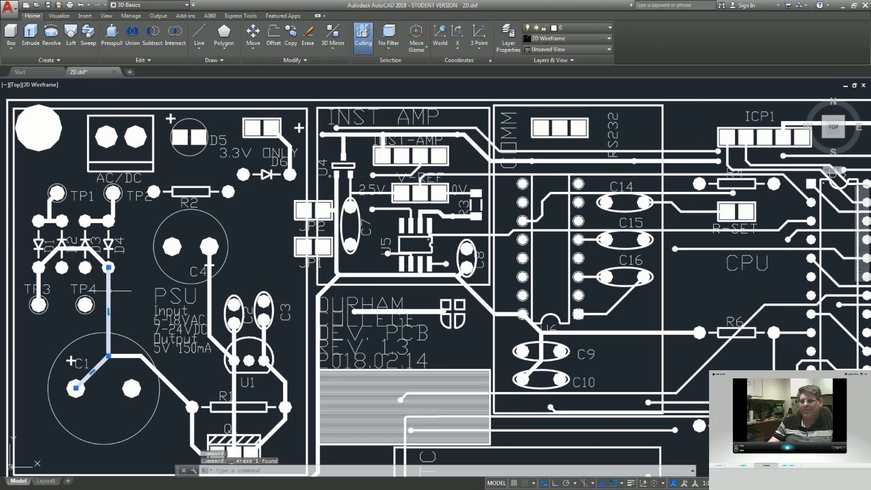
pyautogui.press('Delete')
pyautogui.click(74, 250)
pyautogui.press('Delete')
pyautogui.click(158, 371)
pyautogui.press('Delete')
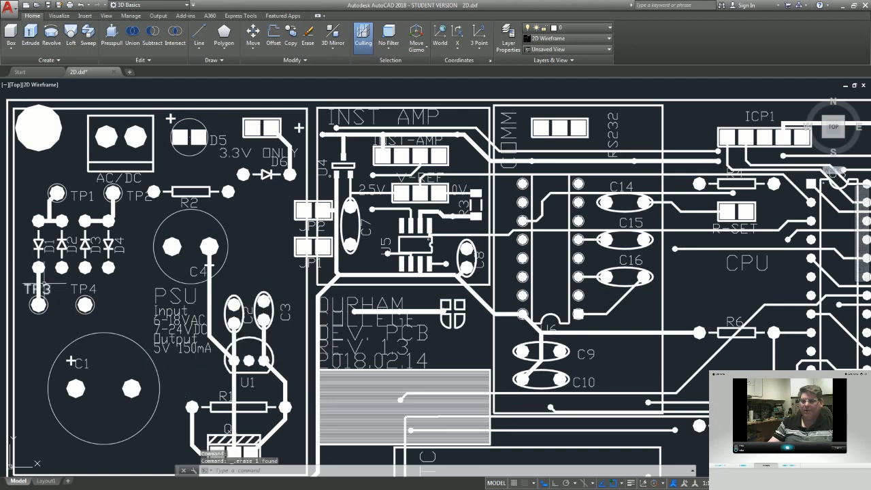
pyautogui.click(38, 286)
pyautogui.press('Delete')
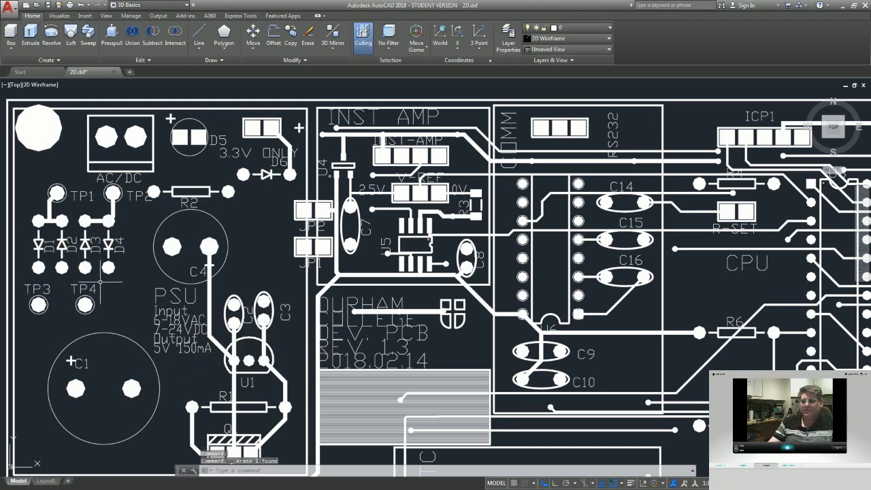
# Delete the traces linking C4, U1, R1 and Q1 in the lower part of the PSU section
pyautogui.moveTo(266, 274); pyautogui.dragTo(260, 222, button='middle')
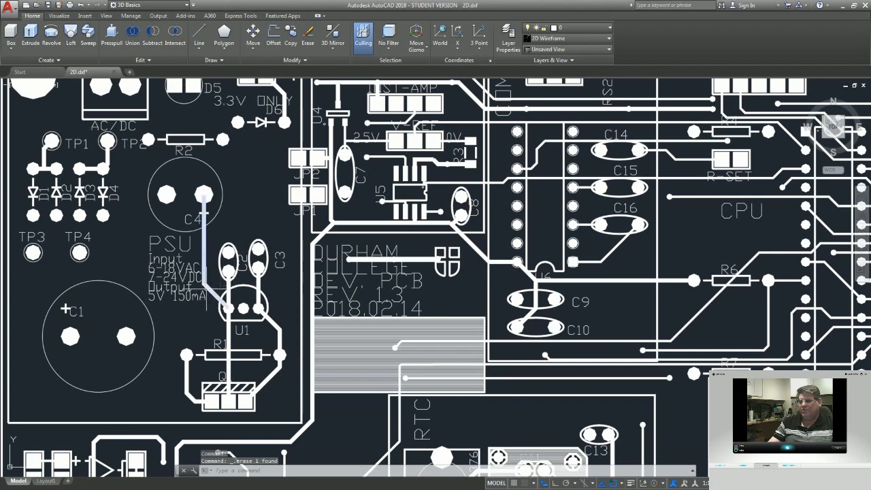
pyautogui.press('Delete')
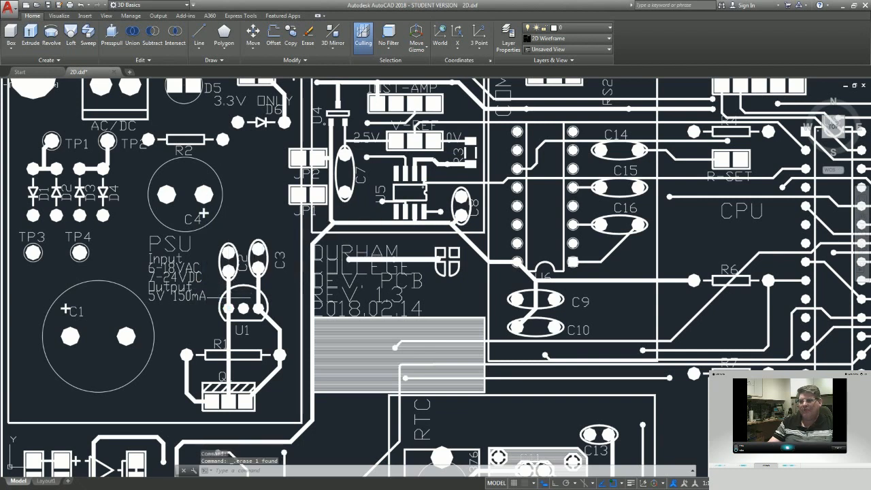
pyautogui.click(224, 295)
pyautogui.click(275, 297)
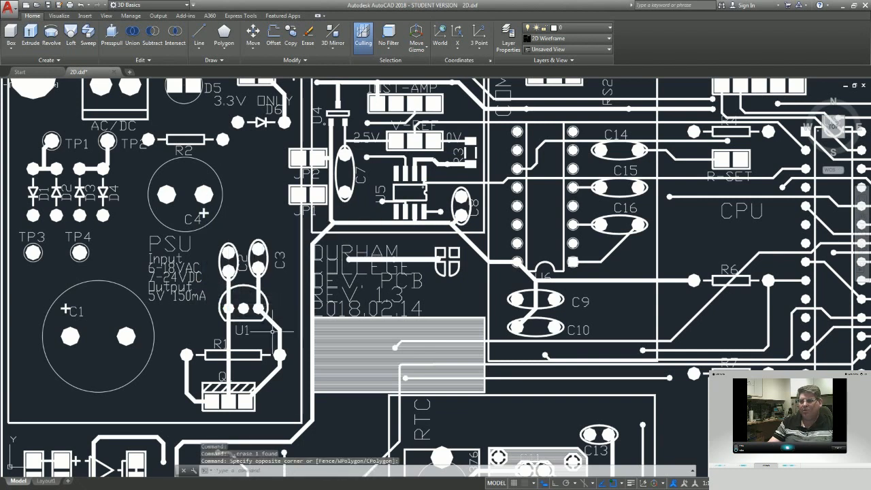
pyautogui.click(245, 402)
pyautogui.press('Delete')
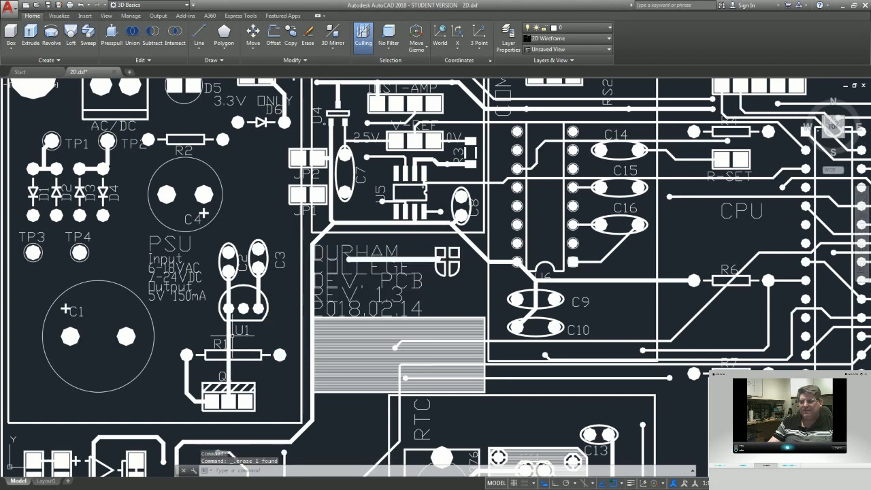
pyautogui.click(229, 330)
pyautogui.press('Delete')
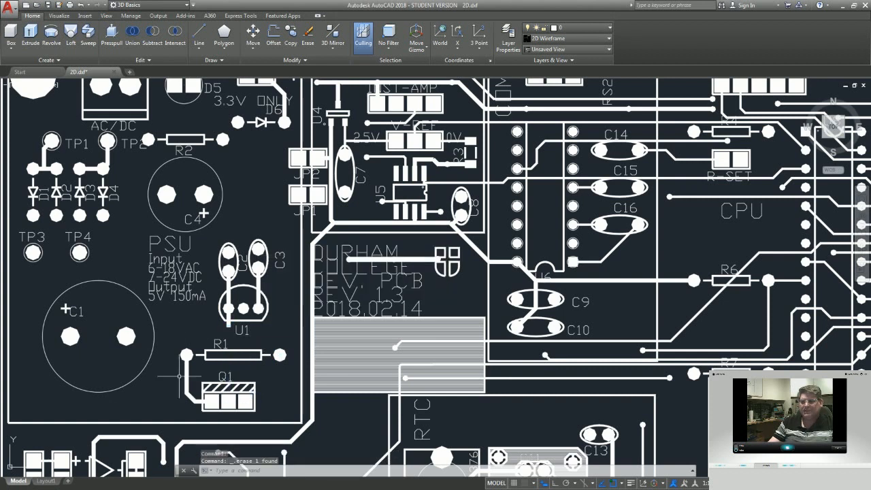
pyautogui.click(187, 379)
pyautogui.press('Delete')
pyautogui.moveTo(259, 271); pyautogui.dragTo(210, 224, button='middle')
pyautogui.click(180, 217)
pyautogui.scroll(4, 175, 227)
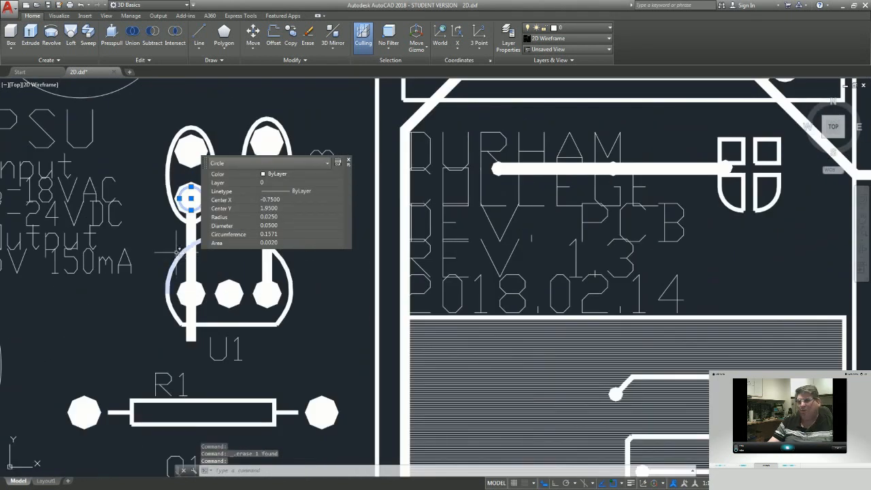
pyautogui.press('Escape')
pyautogui.click(194, 260)
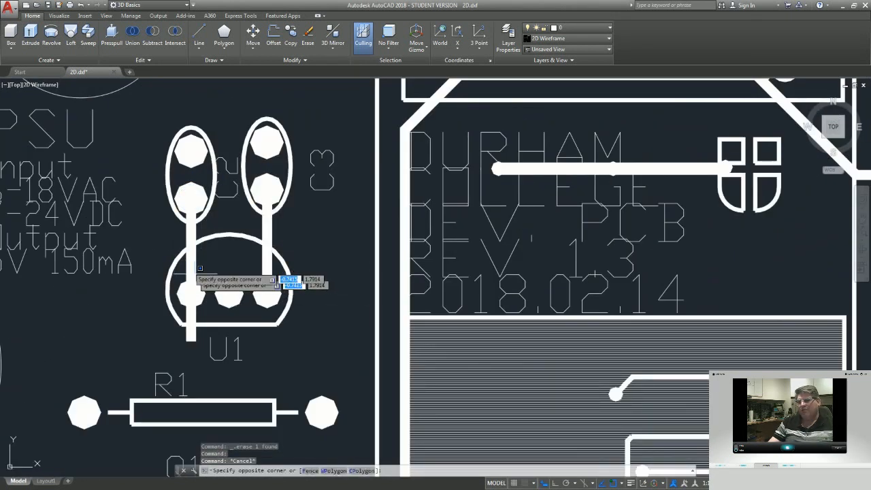
pyautogui.click(203, 266)
pyautogui.press('Escape')
# Delete the bundle of diagonal traces running from the I/O expander to the AUX DIG1 and AUX DIG2 connectors
pyautogui.scroll(-6, 263, 260)
pyautogui.moveTo(580, 332); pyautogui.dragTo(443, 198, button='middle')
pyautogui.click(552, 323)
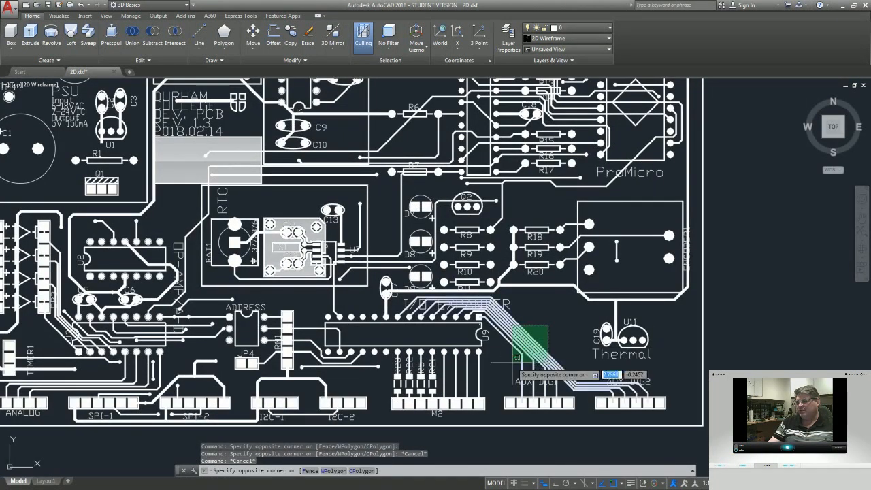
pyautogui.click(492, 361)
pyautogui.press('Delete')
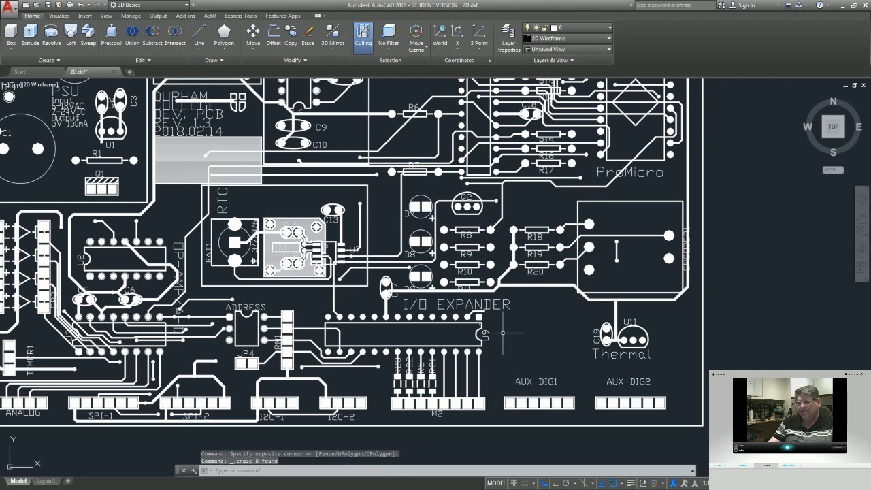
pyautogui.click(495, 365)
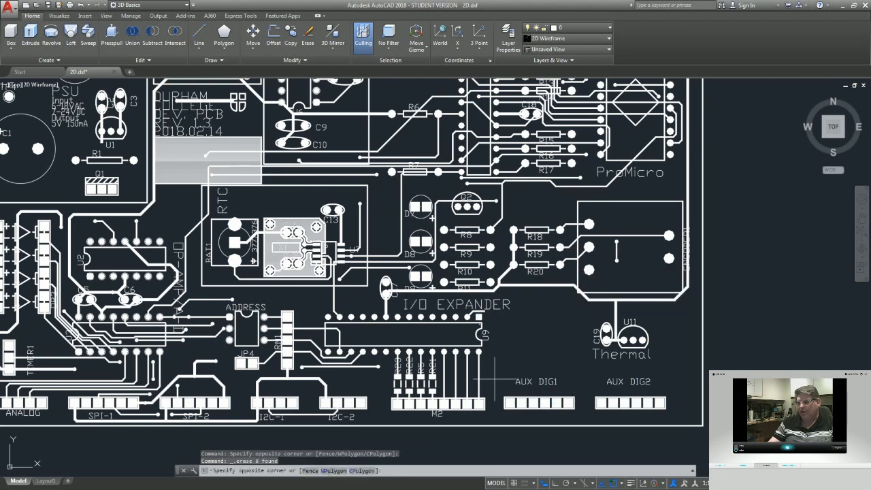
pyautogui.click(436, 378)
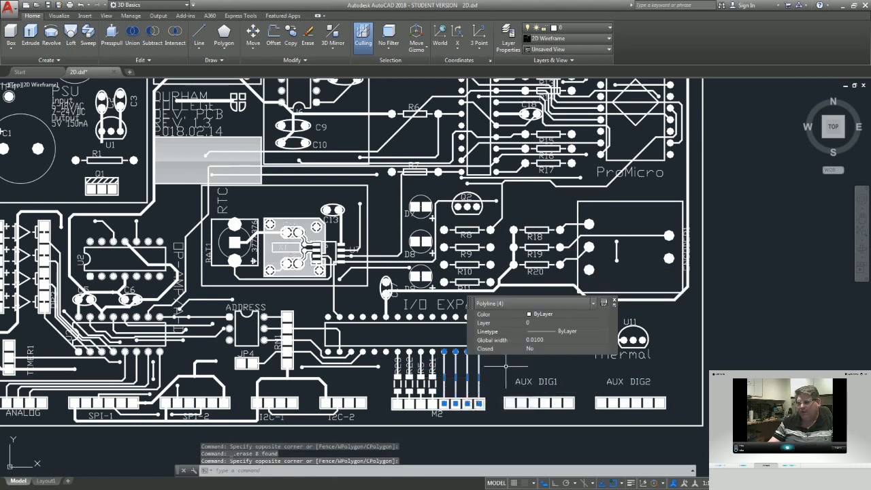
pyautogui.click(660, 271)
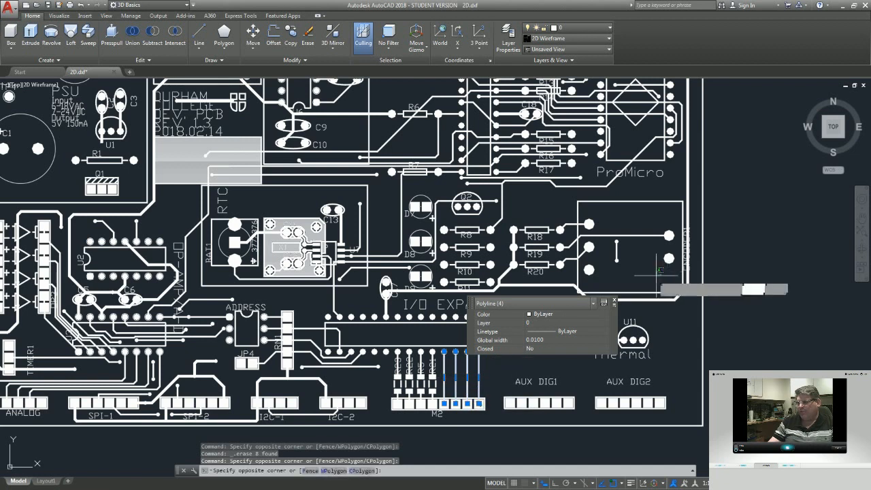
pyautogui.press('Escape')
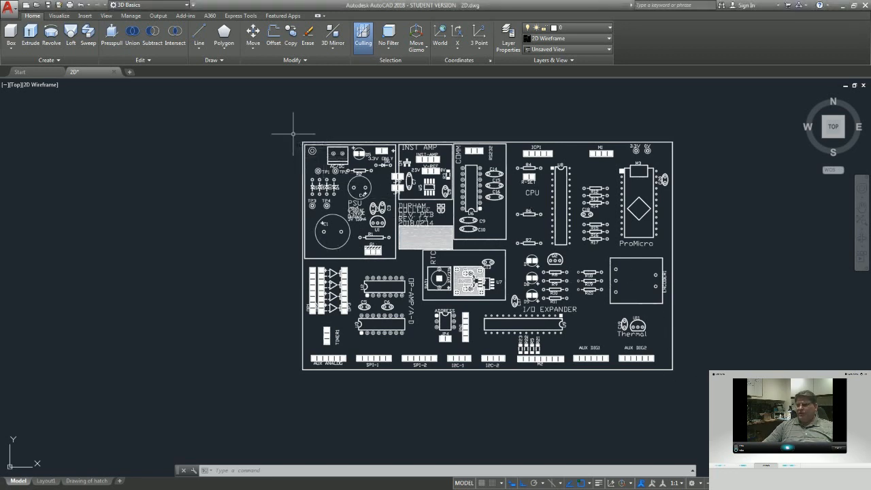
pyautogui.click(293, 134)
pyautogui.click(685, 384)
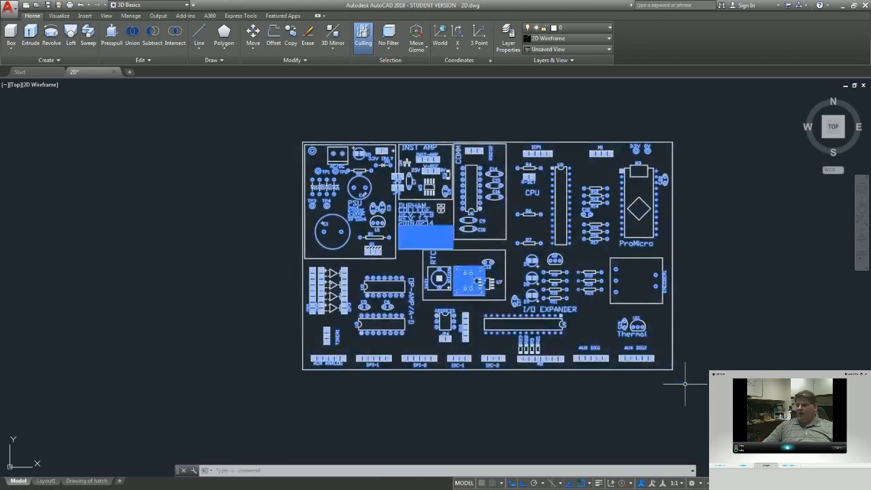
pyautogui.press('Escape')
pyautogui.press('Escape')
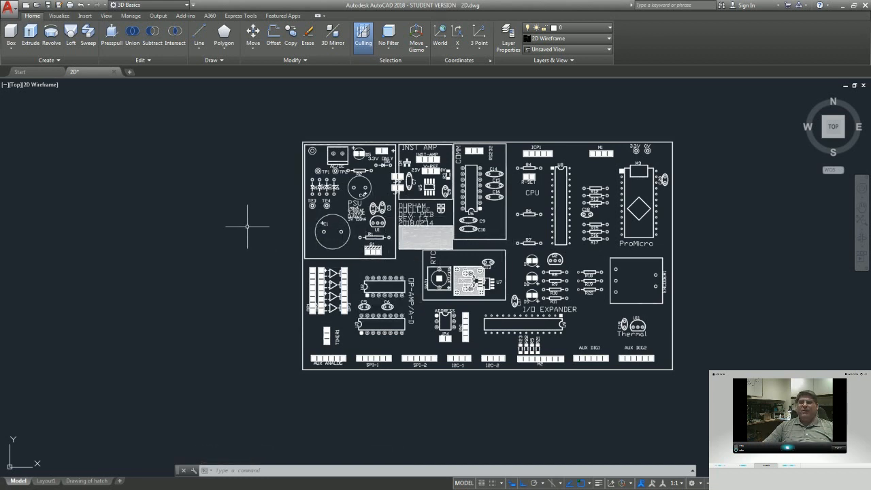
pyautogui.moveTo(247, 225); pyautogui.dragTo(197, 227, button='middle')
pyautogui.press('Escape')
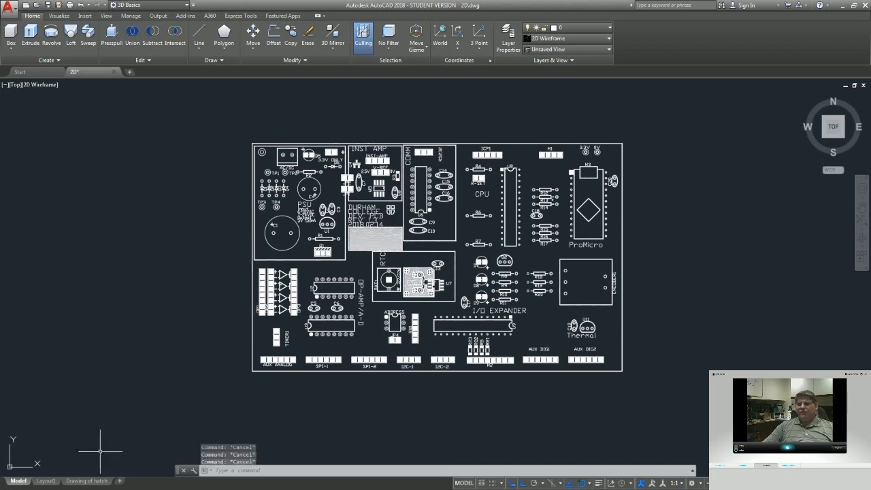
# Open the Drawing of hatch layout sheet
pyautogui.moveTo(86, 481)
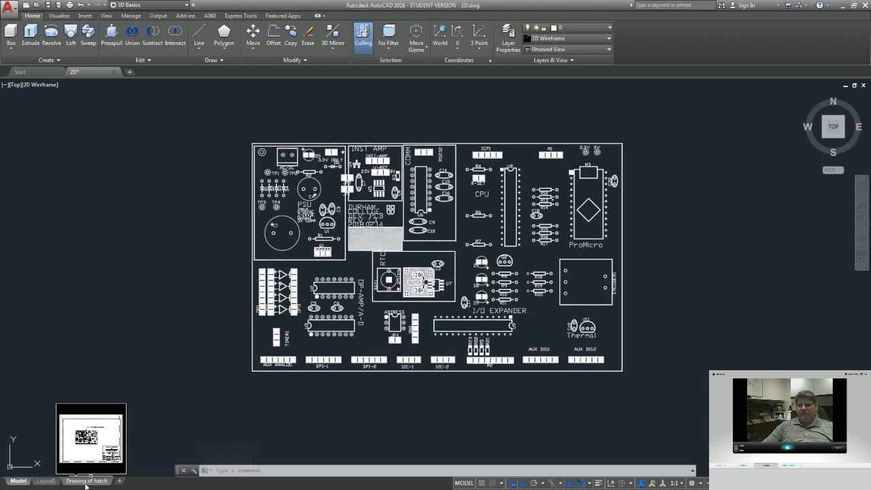
pyautogui.click(87, 480)
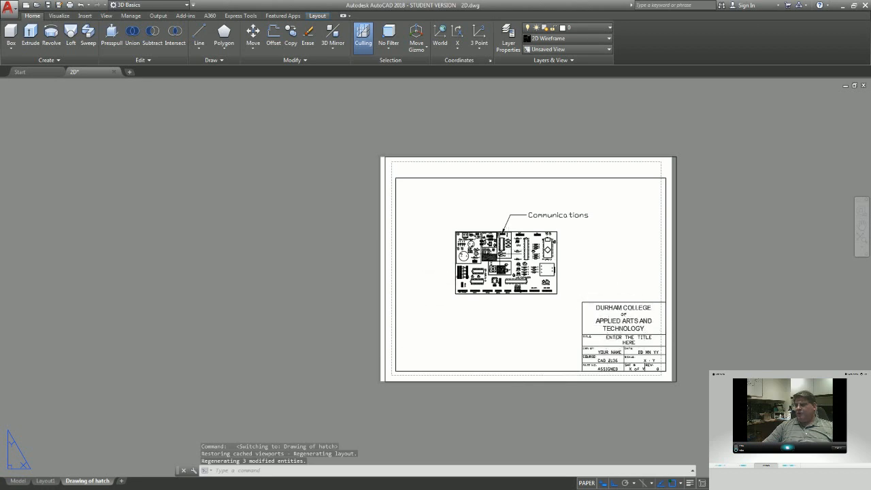
pyautogui.scroll(2, 520, 231)
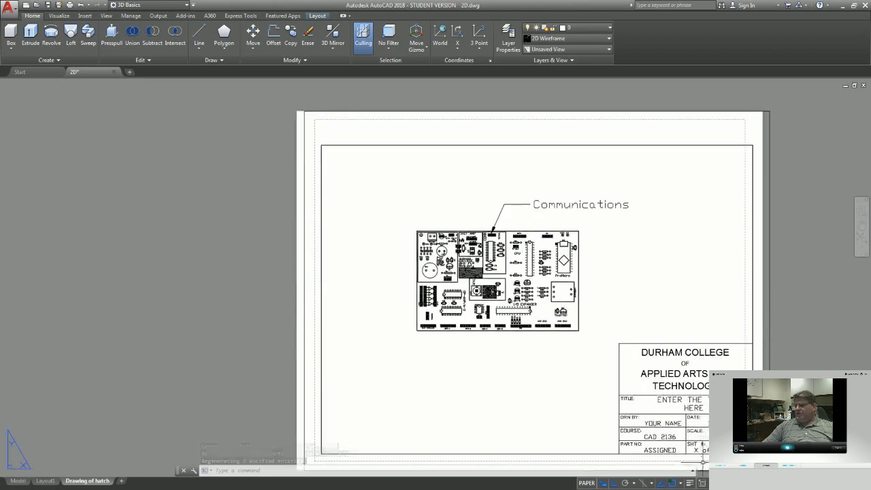
# Check the lock setting of the board viewport, return to paper space and inspect the Communications leader text
pyautogui.doubleClick(718, 297)
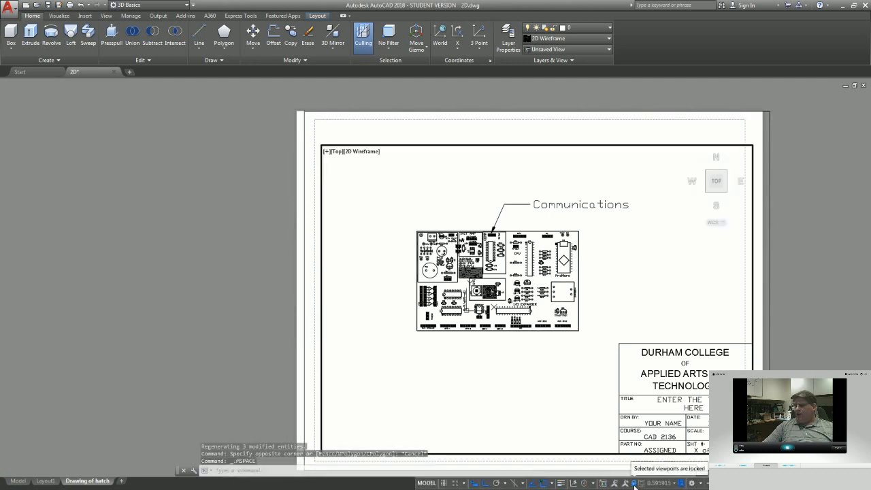
pyautogui.doubleClick(808, 210)
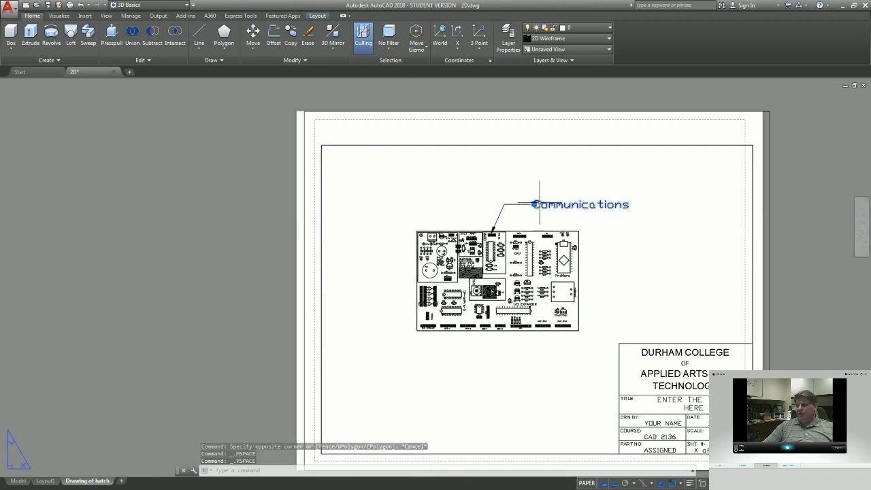
pyautogui.click(535, 205)
pyautogui.press('Escape')
pyautogui.press('Escape')
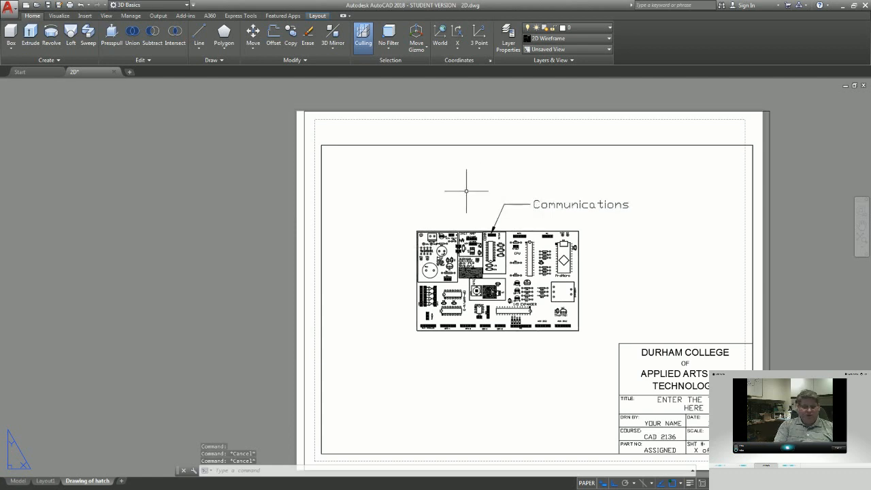
# Add a leader pointing to the AC/DC connector in the board's PSU section with the annotation "power"
pyautogui.write('d')
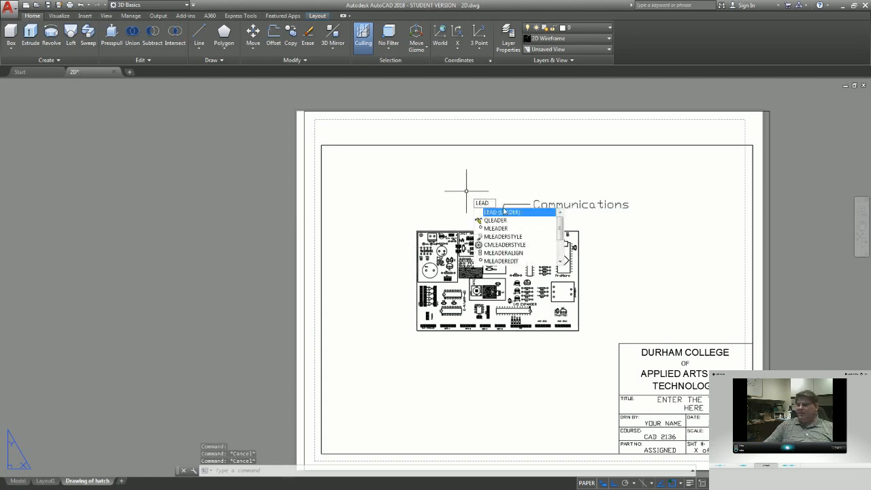
pyautogui.click(503, 211)
pyautogui.click(429, 235)
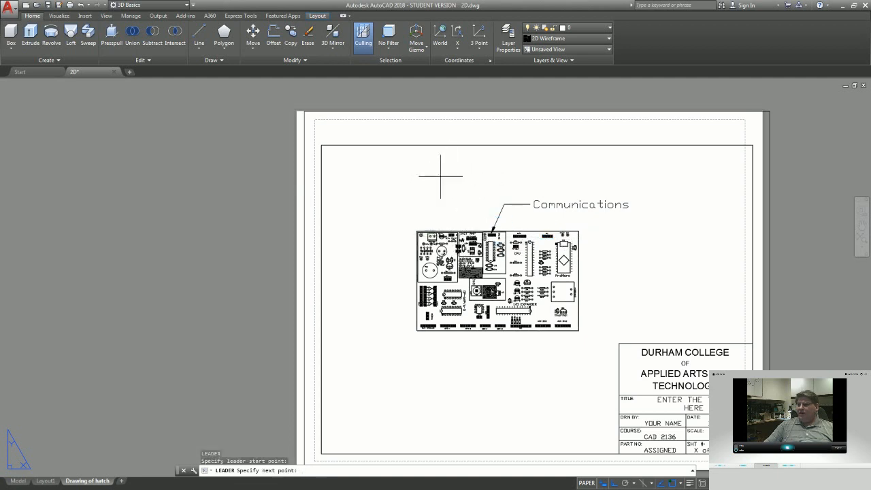
pyautogui.click(443, 175)
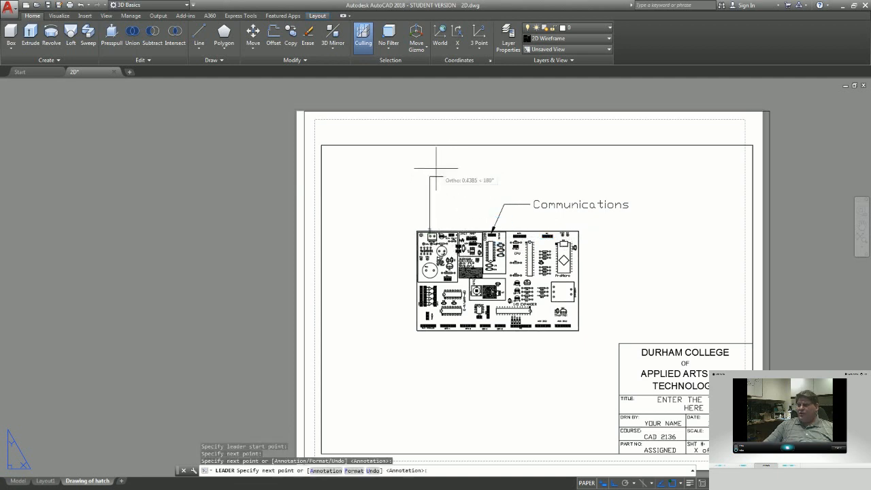
pyautogui.press('Return')
pyautogui.write('power')
pyautogui.press('Return')
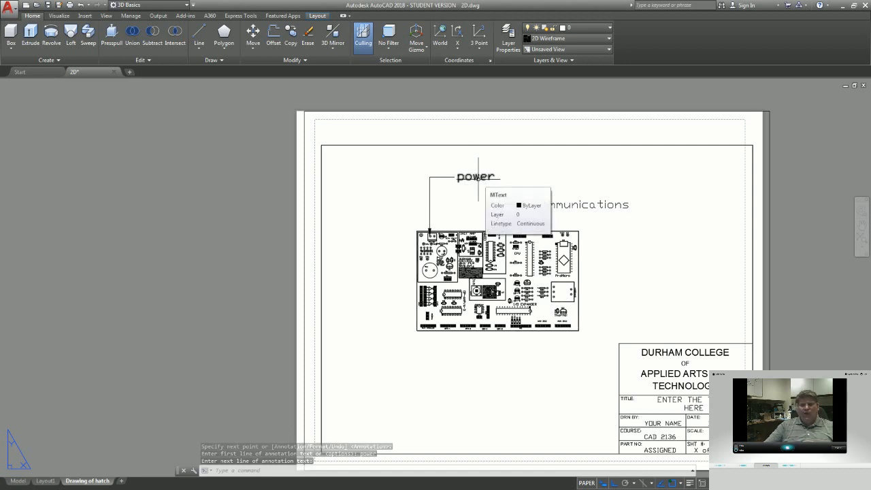
pyautogui.press('Return')
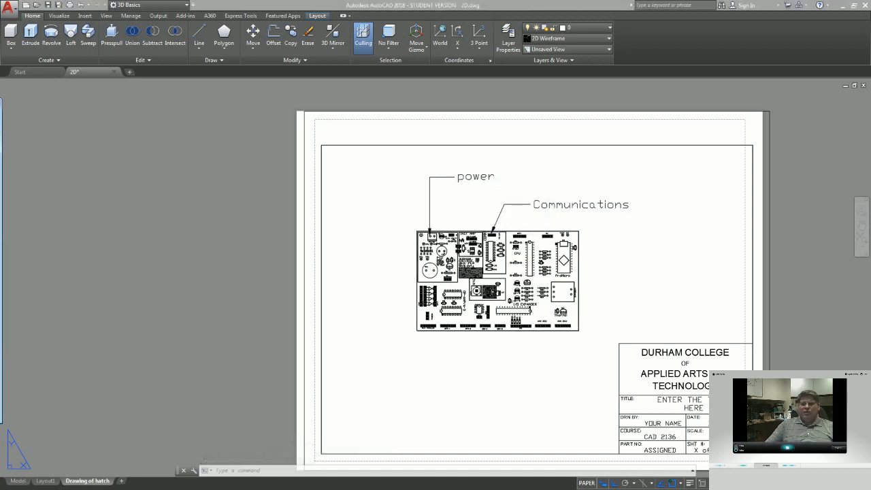
# Switch to the LAB 8 PowerPoint presentation and review the dimensioned board drawing on the 3D Homework slide
pyautogui.hotkey('alt', 'Tab')
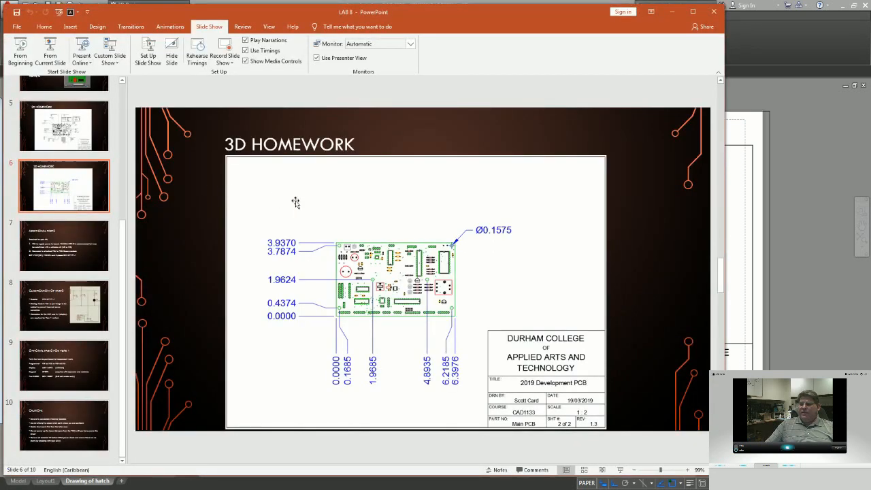
pyautogui.scroll(1, 299, 212)
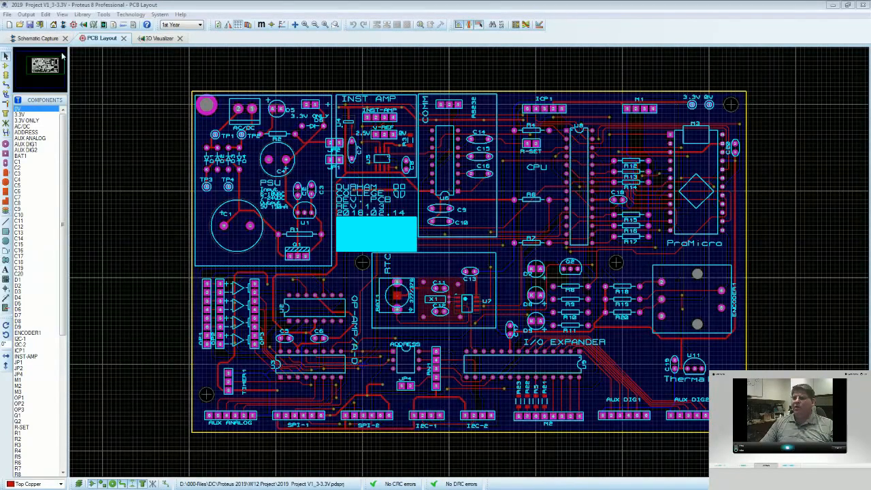
# Start a 3D M-CAD export of the PCB layout and set its output folder to Proteus LAB on the desktop
pyautogui.click(26, 14)
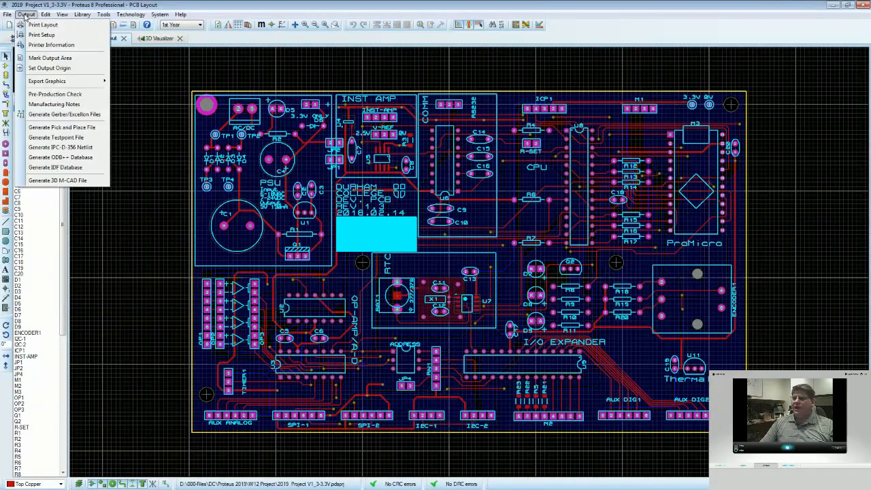
pyautogui.click(54, 181)
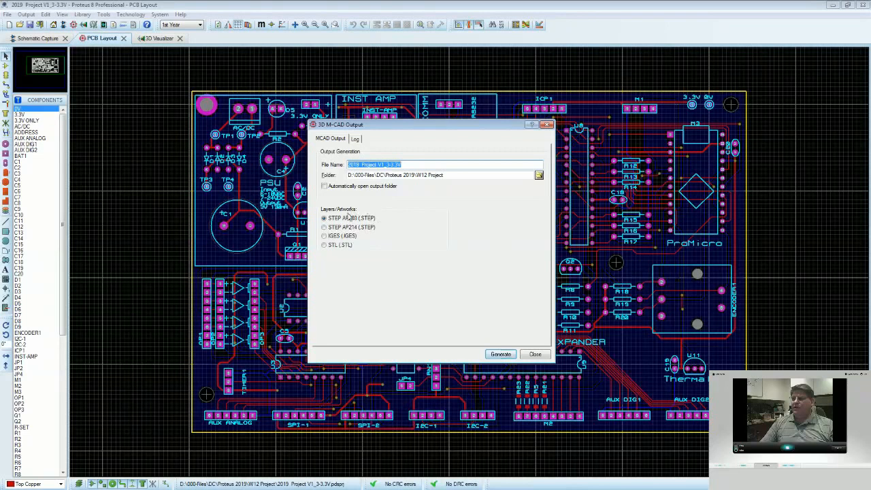
pyautogui.click(538, 175)
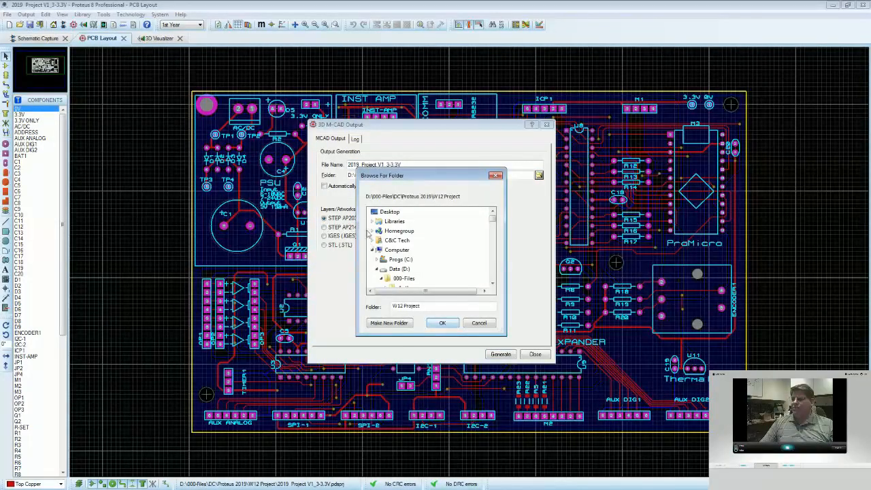
pyautogui.click(374, 251)
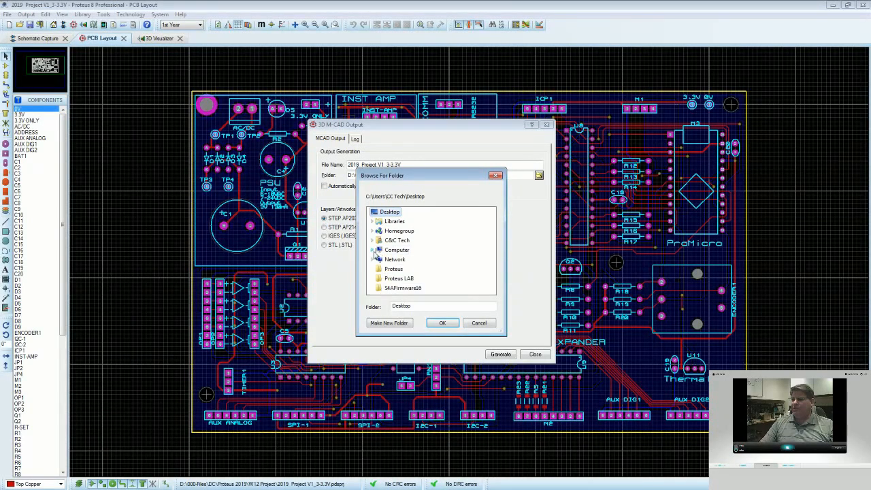
pyautogui.click(401, 279)
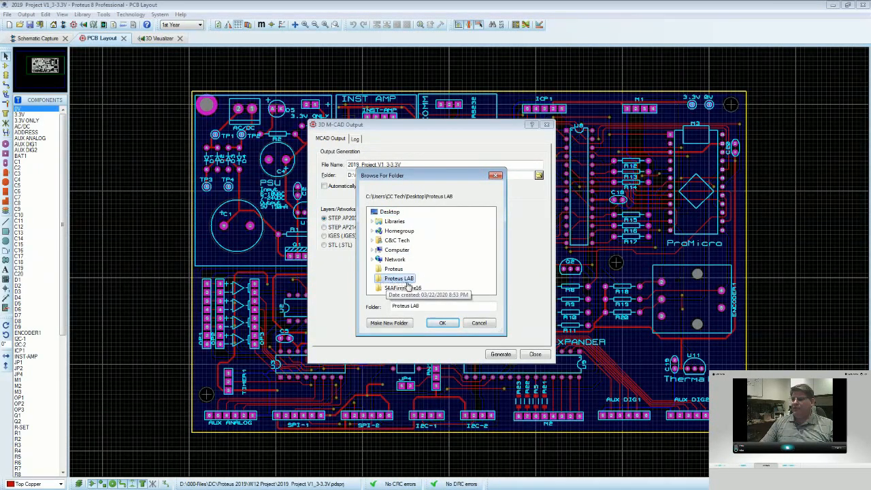
pyautogui.click(442, 324)
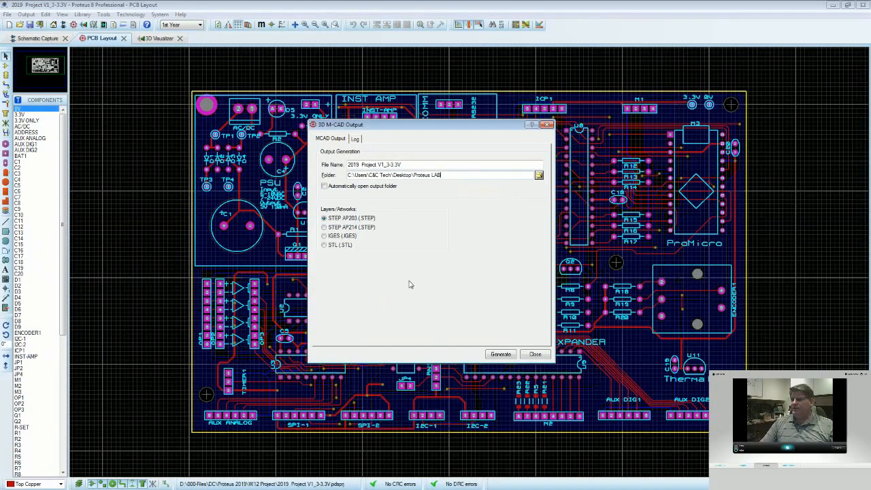
pyautogui.click(538, 174)
pyautogui.click(503, 142)
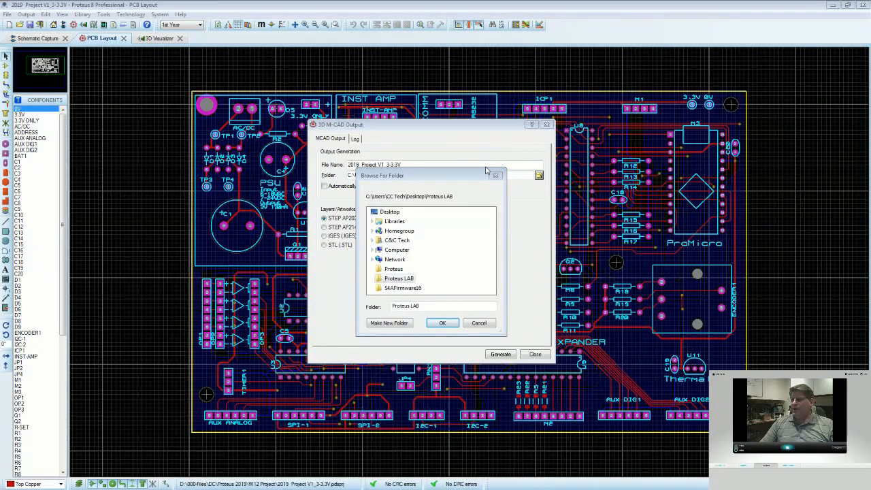
pyautogui.click(479, 324)
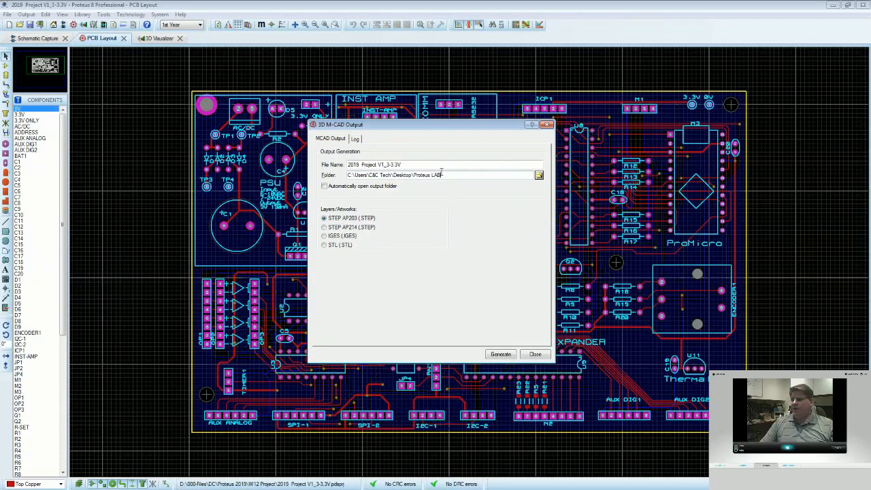
# Export the board in STEP AP203 format with the file name 3D, overwriting the existing file, and close the export dialog
pyautogui.moveTo(391, 165); pyautogui.dragTo(221, 183)
pyautogui.write('3D')
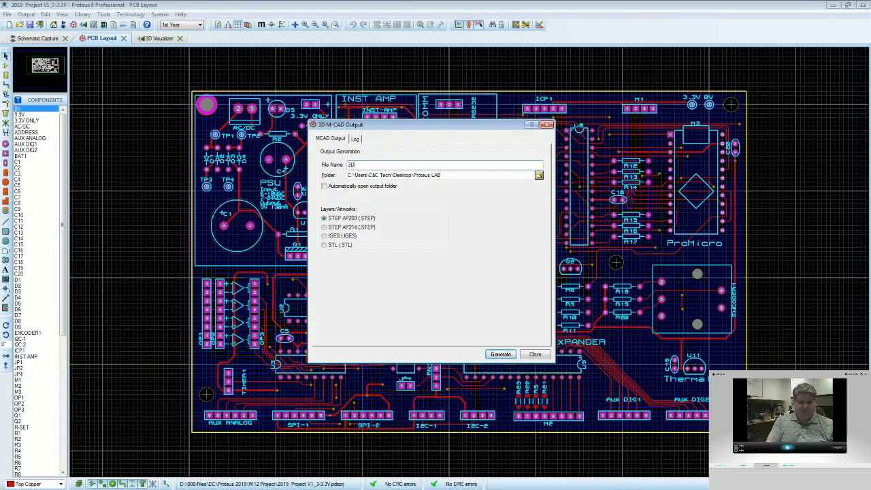
pyautogui.press('Return')
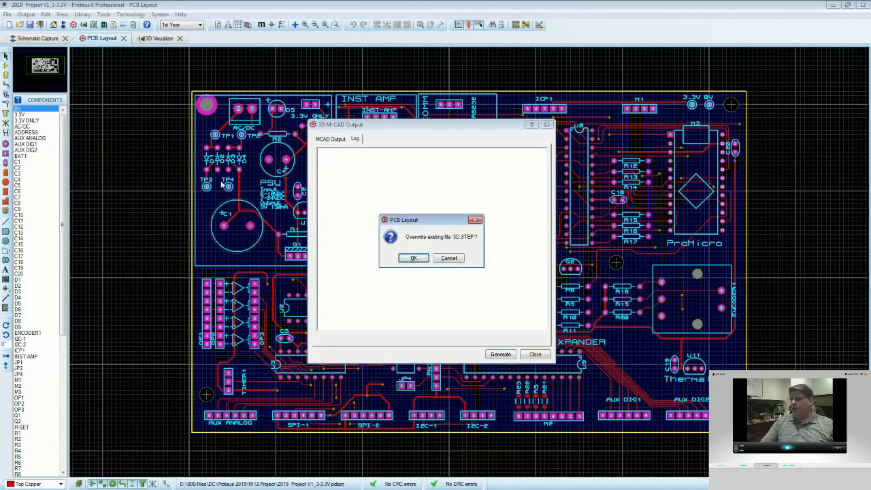
pyautogui.click(413, 258)
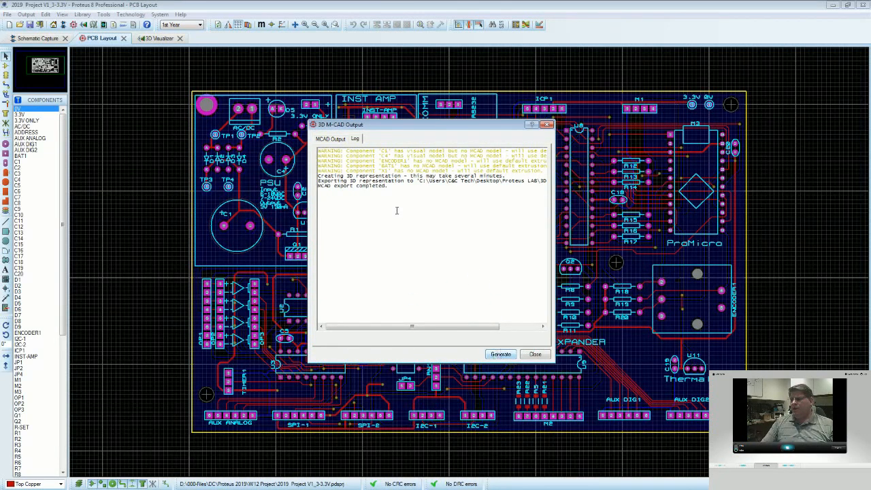
pyautogui.moveTo(339, 185); pyautogui.dragTo(384, 189)
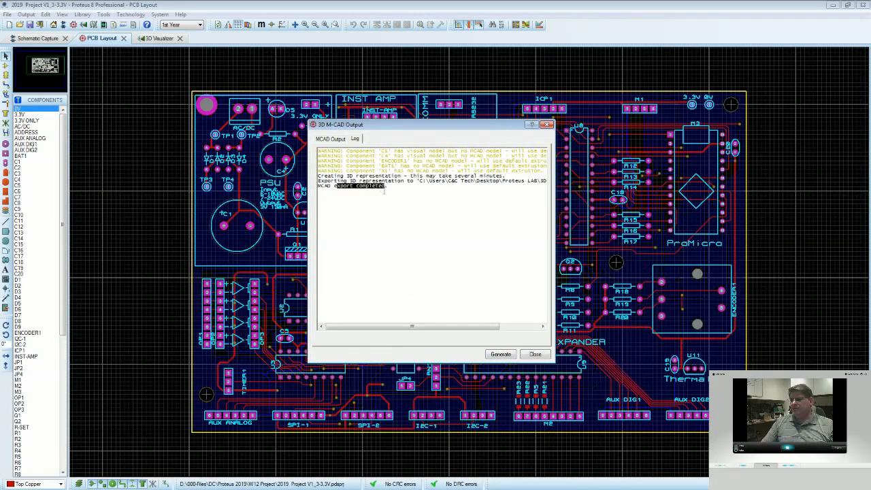
pyautogui.click(386, 193)
pyautogui.click(536, 355)
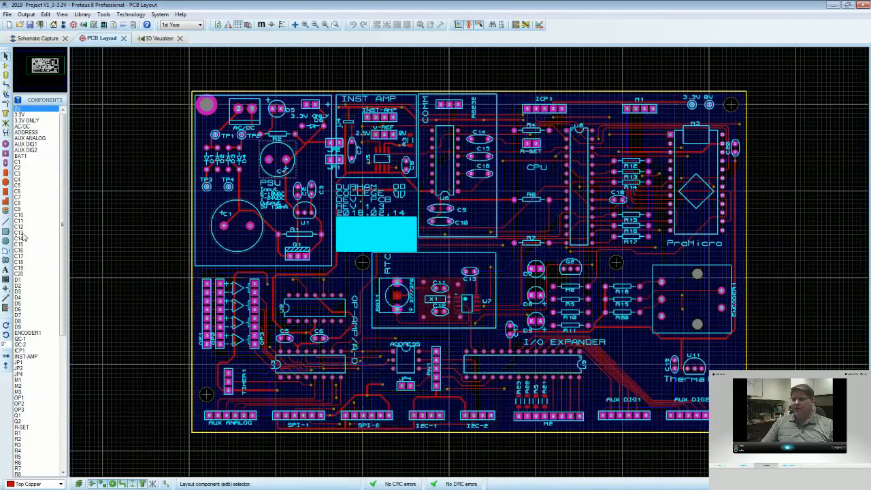
# Switch to AutoCAD and import 3D.STEP from the Proteus LAB folder into the 2D drawing's model space
pyautogui.hotkey('alt', 'Tab')
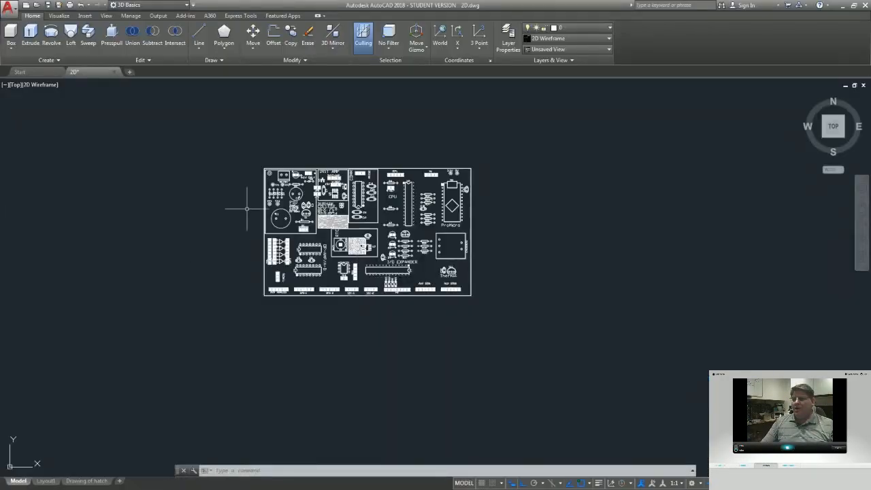
pyautogui.click(7, 9)
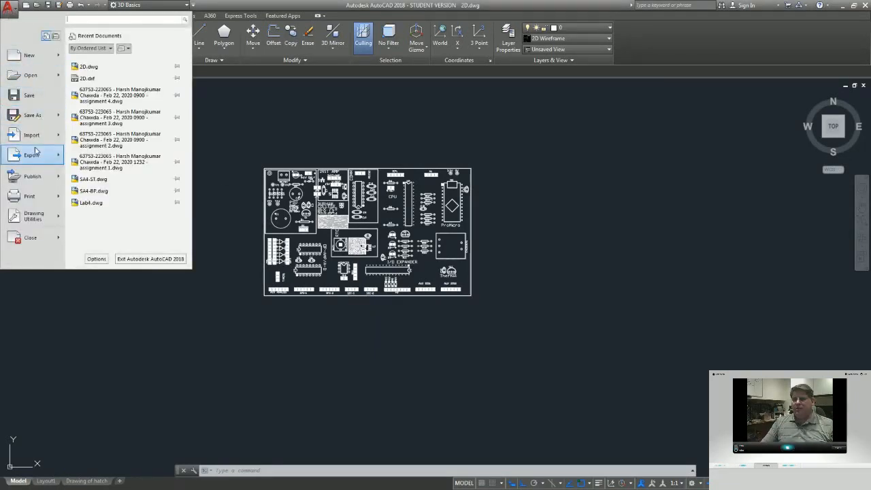
pyautogui.moveTo(37, 138)
pyautogui.click(102, 140)
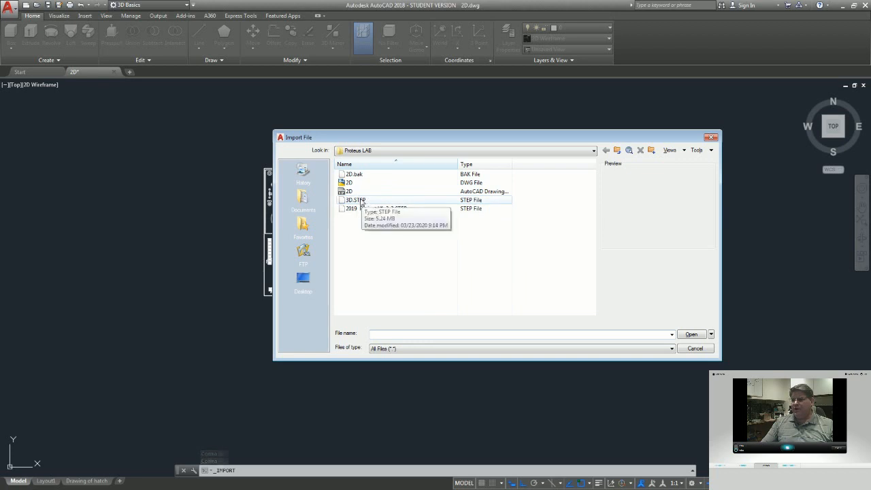
pyautogui.click(366, 201)
pyautogui.click(692, 334)
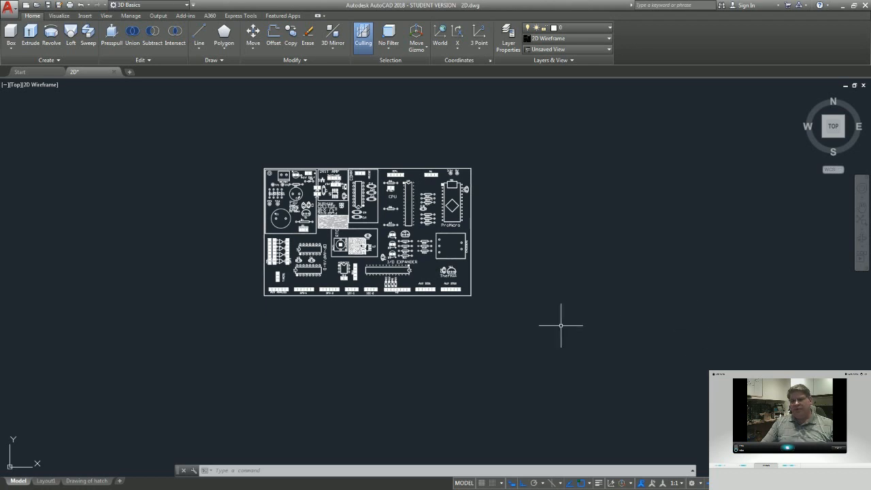
pyautogui.moveTo(748, 247); pyautogui.dragTo(222, 241, button='middle')
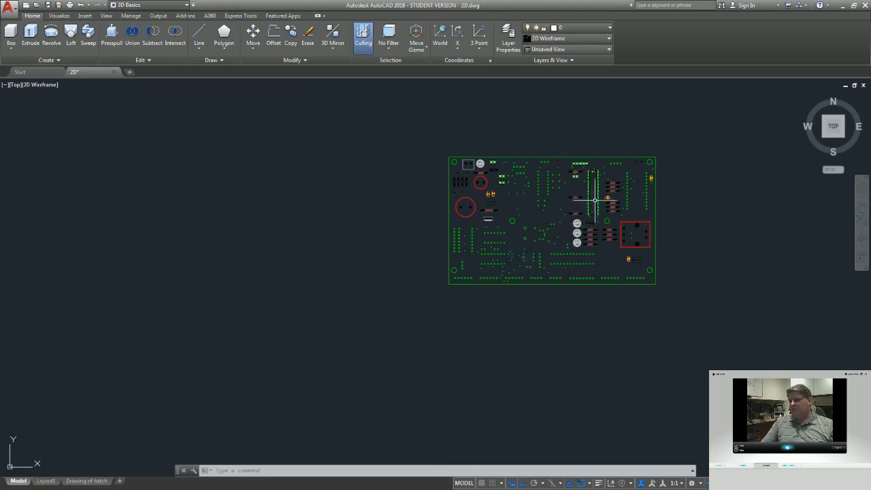
pyautogui.scroll(2, 593, 199)
pyautogui.moveTo(593, 199); pyautogui.dragTo(565, 221, button='middle')
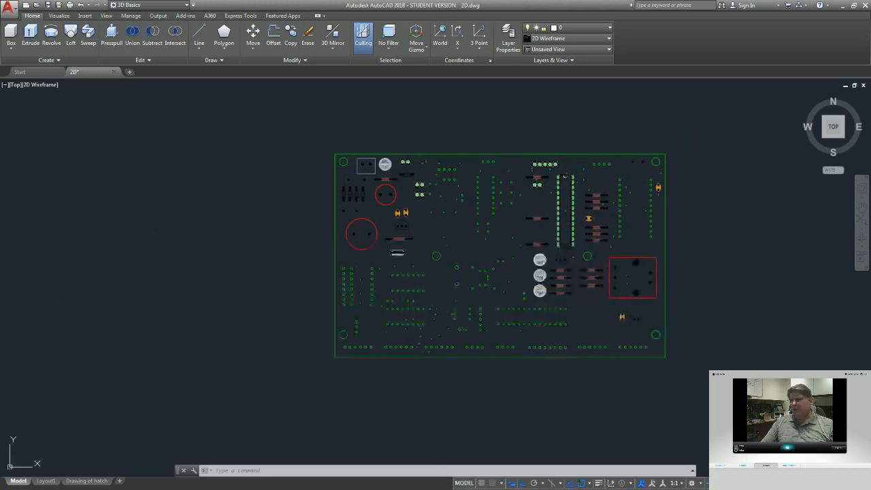
# Look over the imported 3D board and the Drawing of hatch layout, and open the empty Layout1 sheet
pyautogui.keyDown('shift'); pyautogui.moveTo(545, 320); pyautogui.dragTo(481, 152, button='middle'); pyautogui.keyUp('shift')
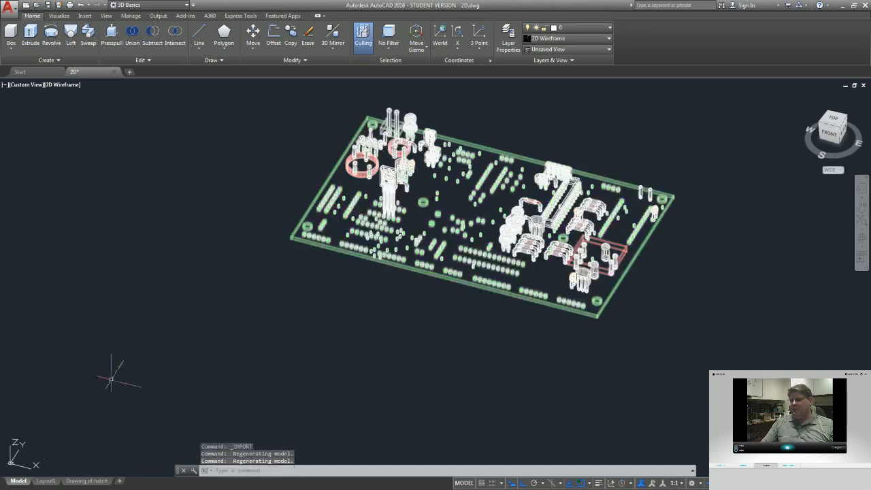
pyautogui.click(43, 481)
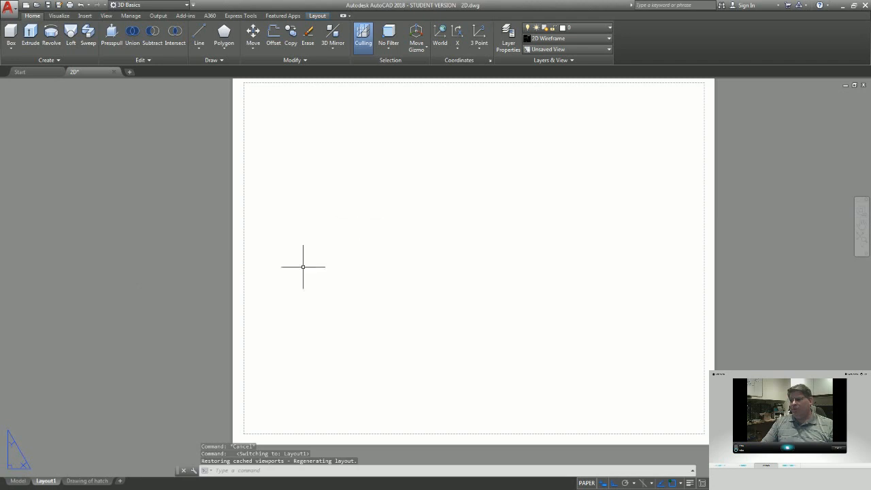
pyautogui.press('Escape')
pyautogui.press('Escape')
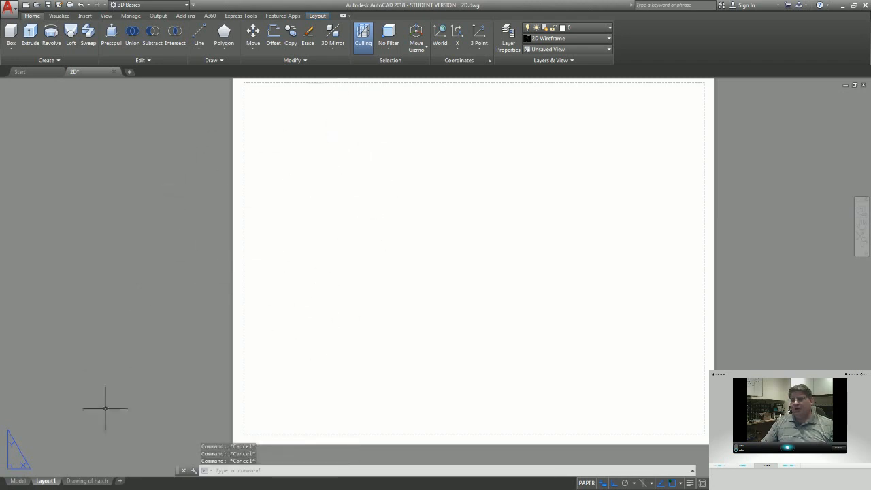
pyautogui.click(94, 480)
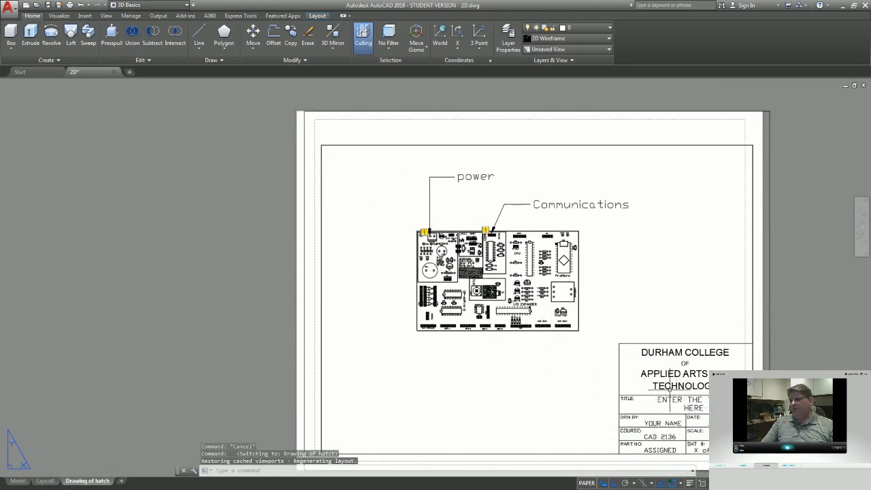
pyautogui.click(45, 481)
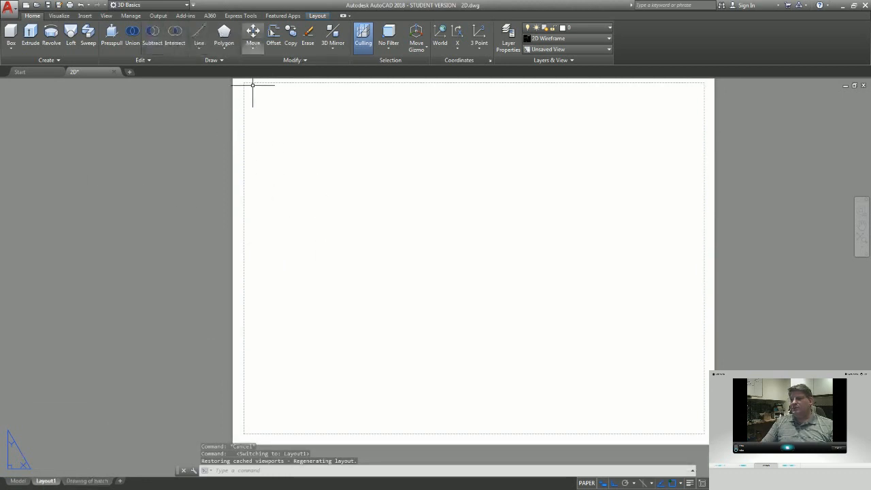
# Place a base view of the model-space board on Layout1 and set its orientation to Top
pyautogui.click(318, 16)
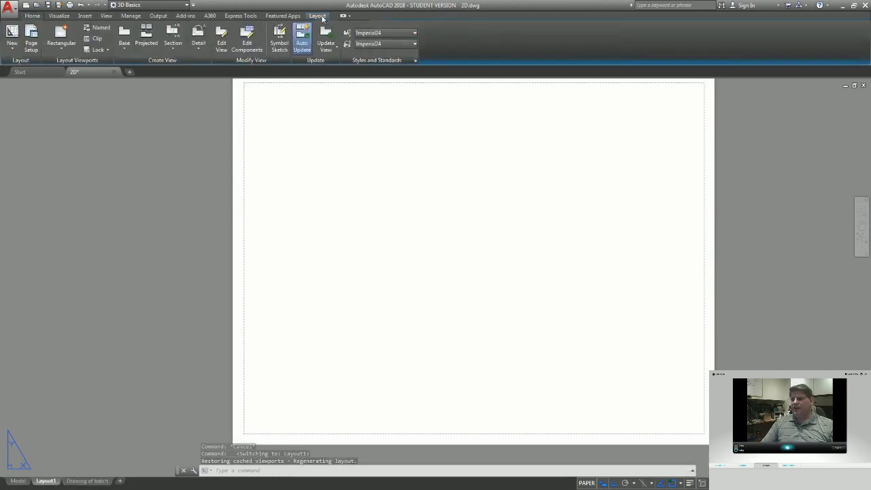
pyautogui.click(128, 49)
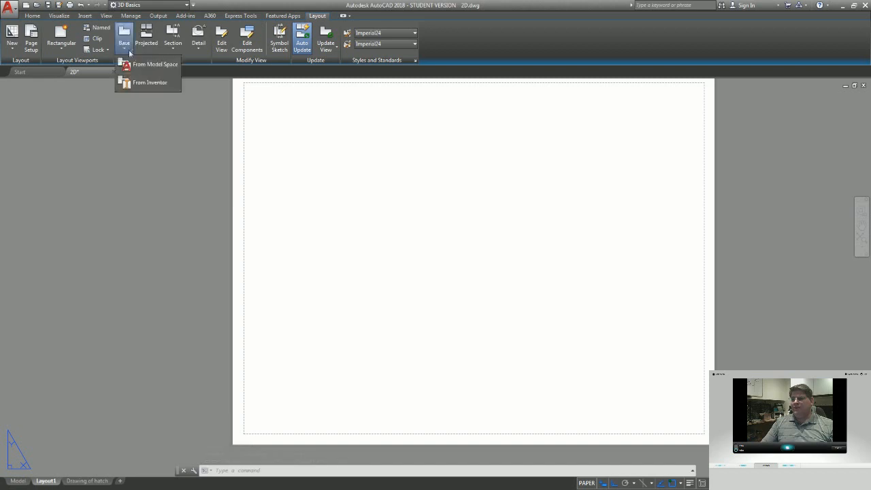
pyautogui.click(141, 64)
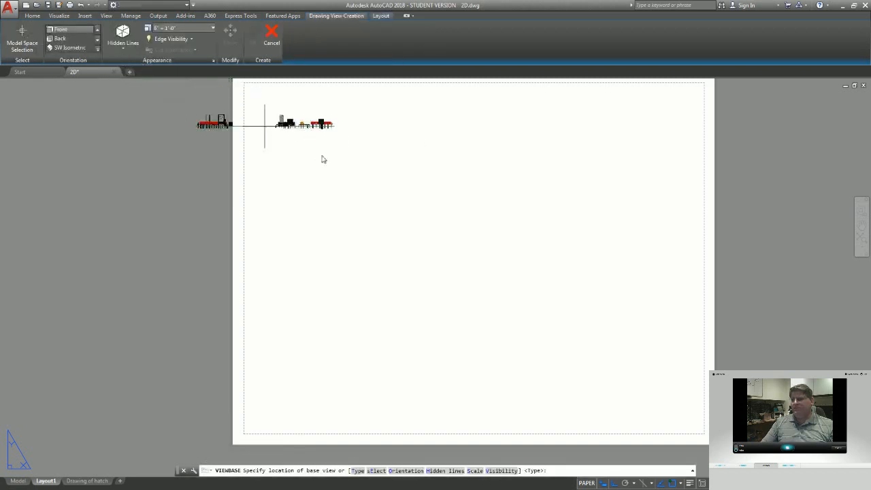
pyautogui.click(392, 190)
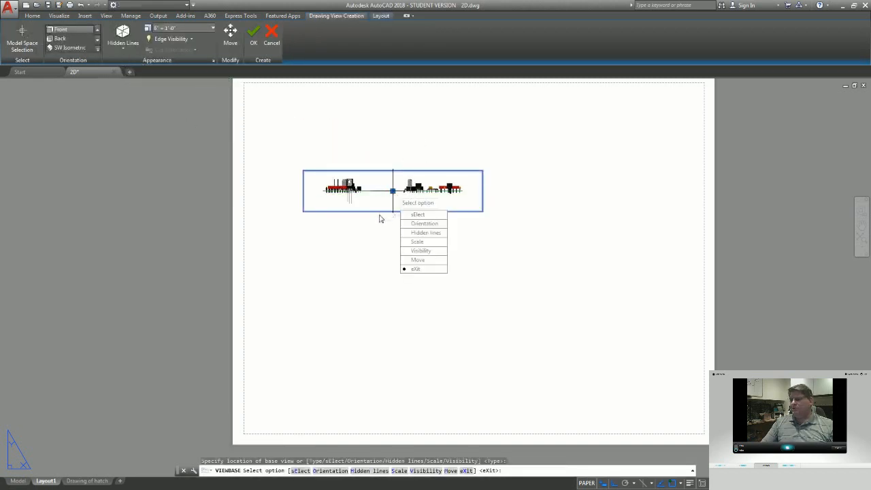
pyautogui.click(424, 223)
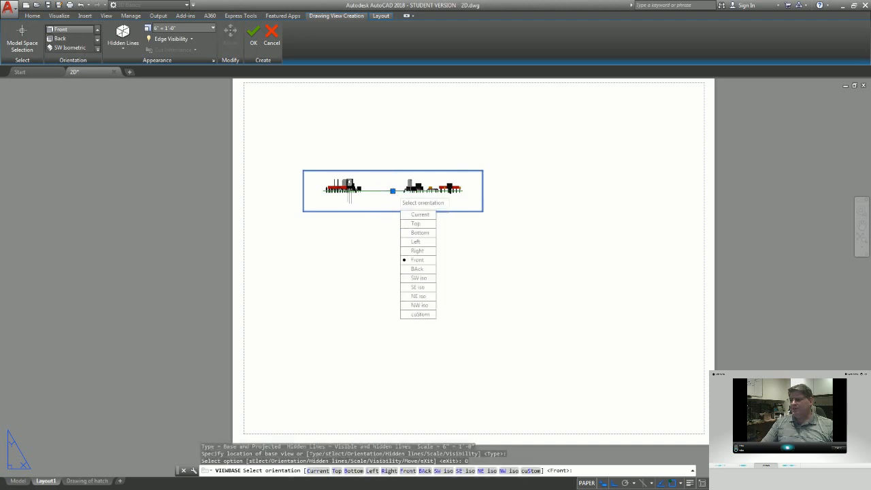
pyautogui.click(413, 225)
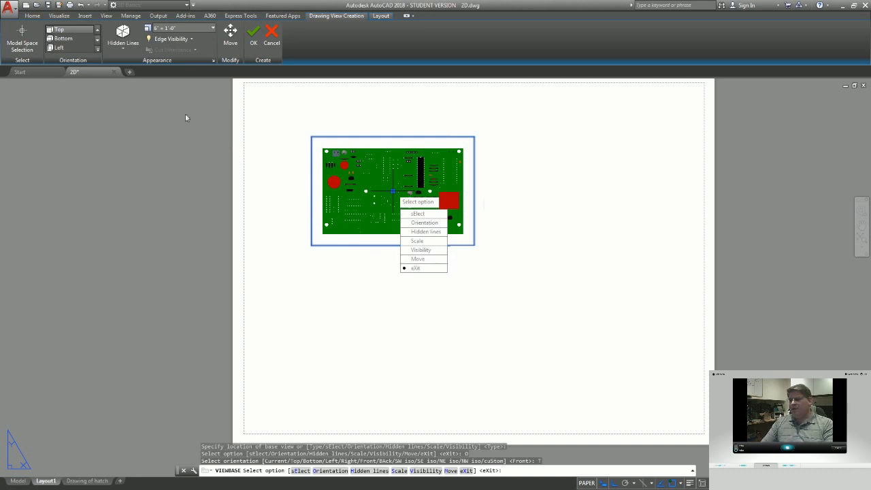
# Set the base view's style to Shaded with visible lines and finish it without adding projected views
pyautogui.click(125, 47)
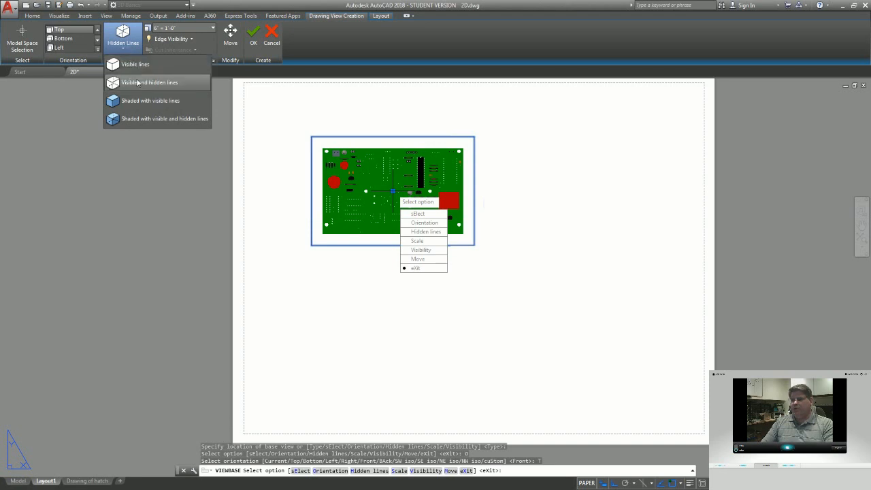
pyautogui.click(138, 102)
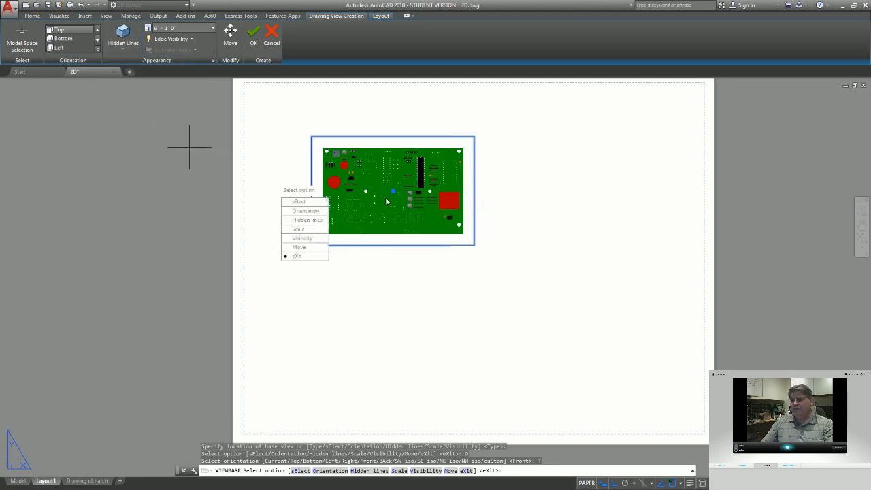
pyautogui.press('Return')
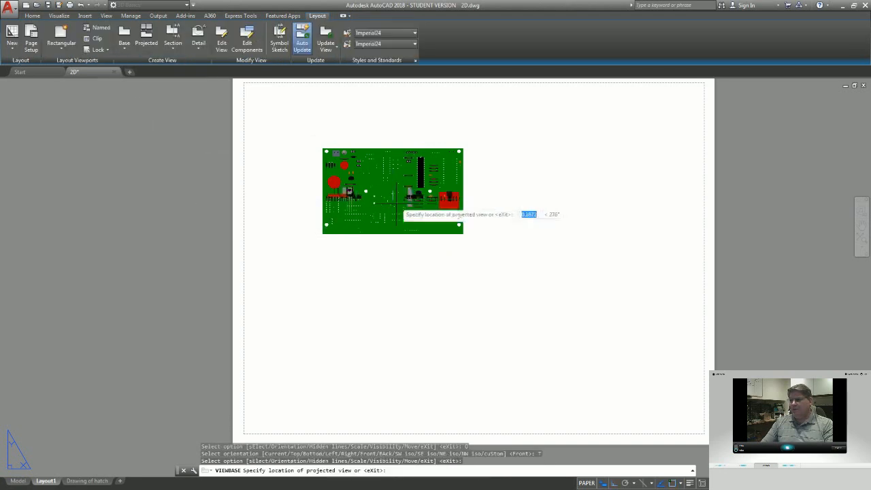
pyautogui.press('Return')
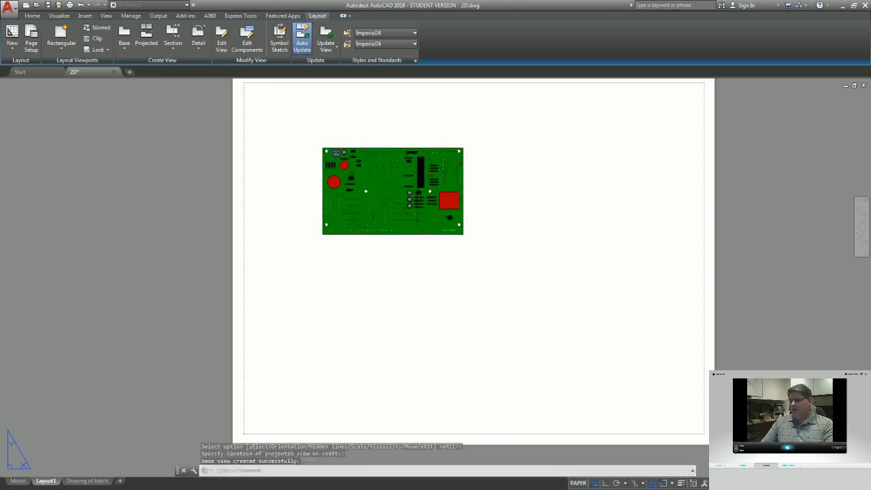
pyautogui.click(364, 150)
pyautogui.moveTo(368, 158)
pyautogui.mouseDown(button='middle')
pyautogui.moveTo(395, 185)
pyautogui.moveTo(442, 191)
pyautogui.moveTo(341, 145)
pyautogui.mouseUp(button='middle')
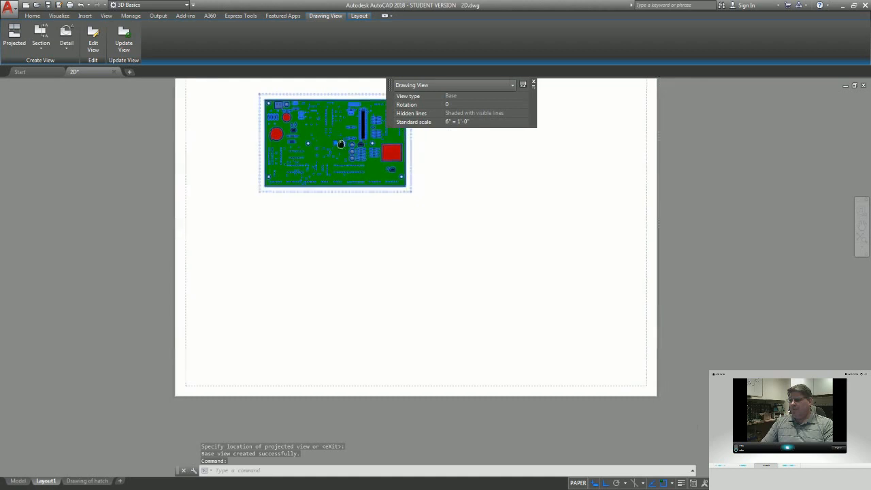
pyautogui.click(372, 163)
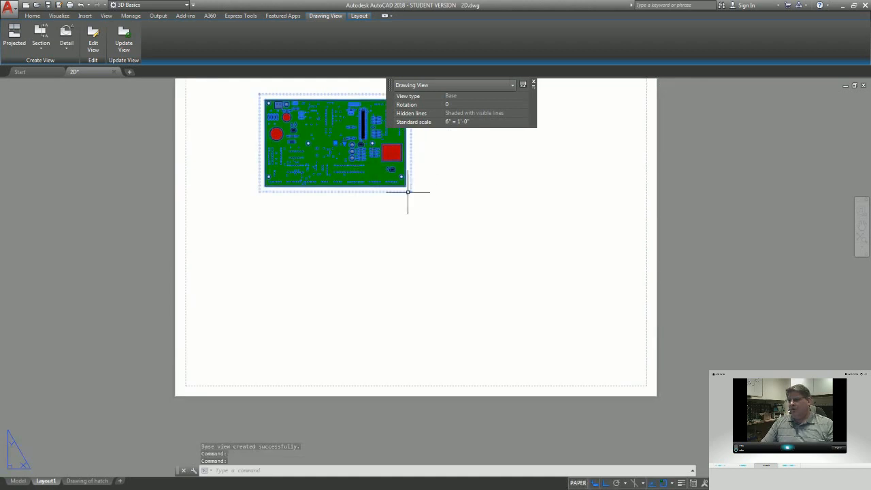
pyautogui.press('Escape')
pyautogui.press('Escape')
pyautogui.click(373, 163)
pyautogui.press('Escape')
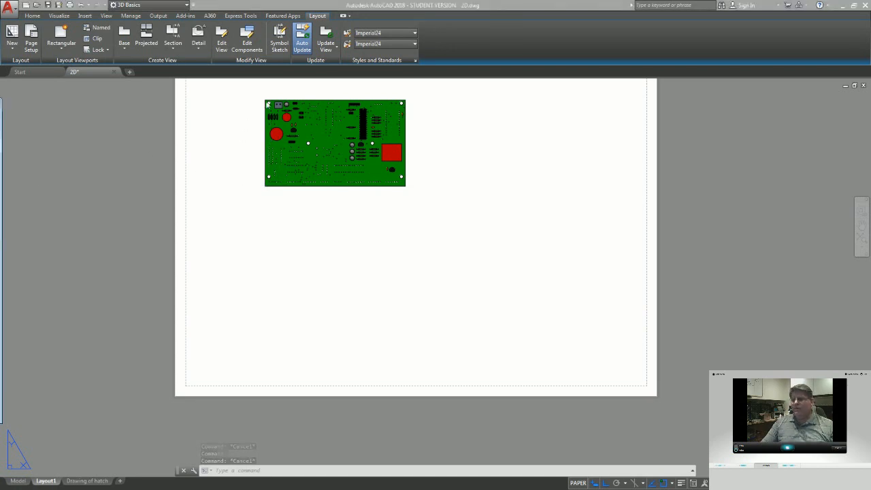
# Move the board's base view to the middle of the Layout1 sheet with Ortho turned off
pyautogui.click(266, 101)
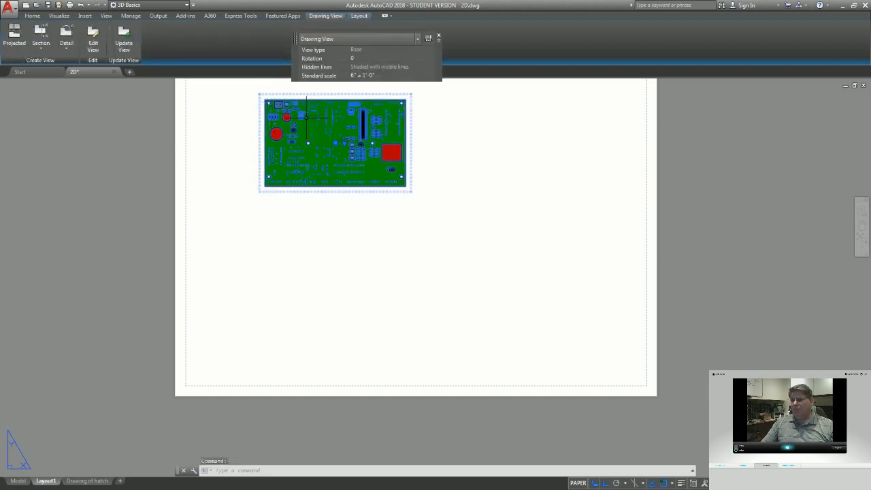
pyautogui.write('m')
pyautogui.press('Return')
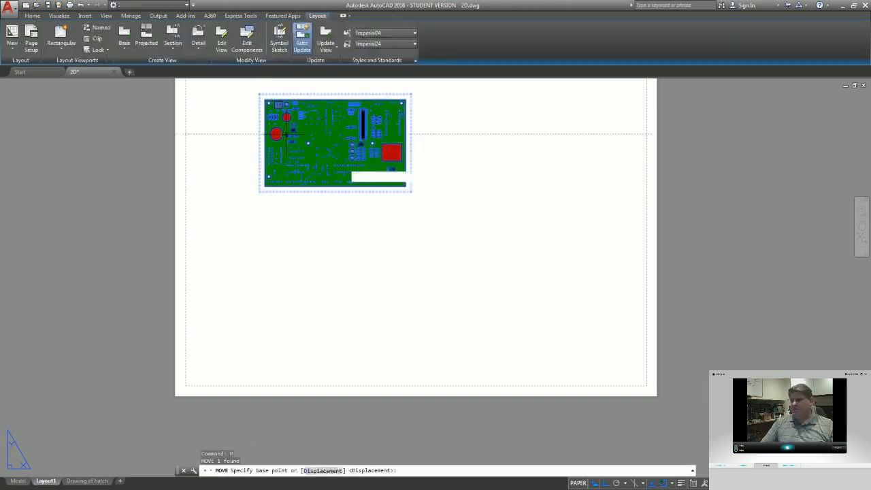
pyautogui.click(357, 182)
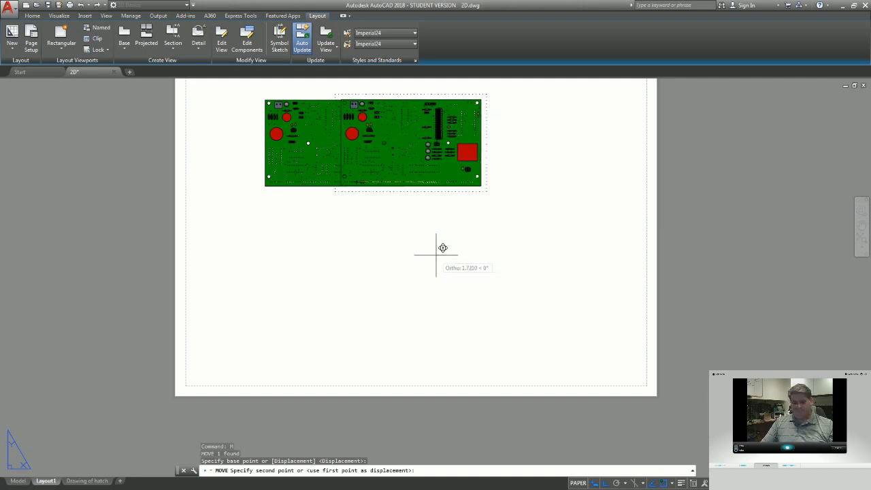
pyautogui.press('F8')
pyautogui.click(446, 263)
pyautogui.press('Escape')
pyautogui.press('Escape')
# Examine the shaded board view up close and switch to the LAB 8 PowerPoint presentation's 3D Homework slide for reference
pyautogui.scroll(4, 357, 243)
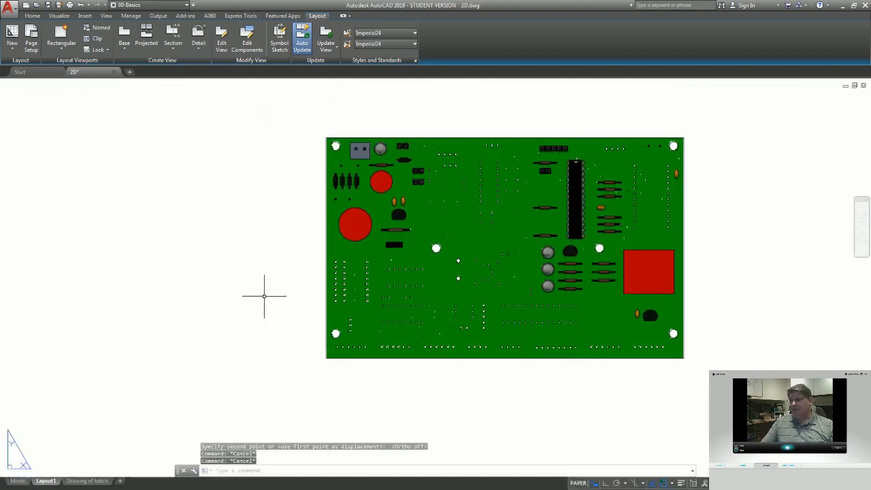
pyautogui.scroll(4, 339, 142)
pyautogui.scroll(-8, 339, 143)
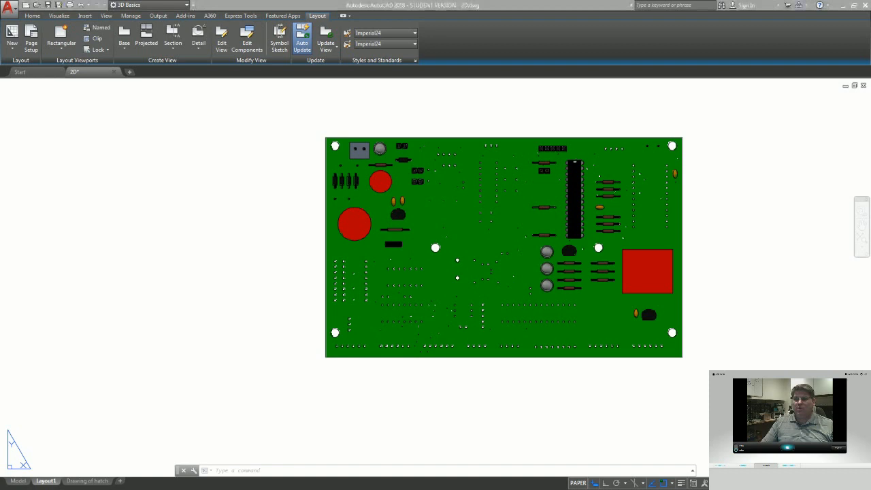
pyautogui.hotkey('alt', 'Tab')
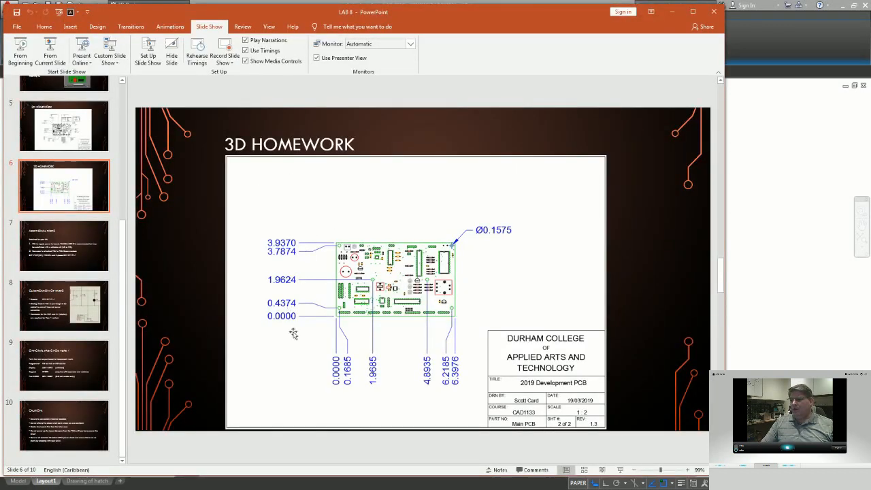